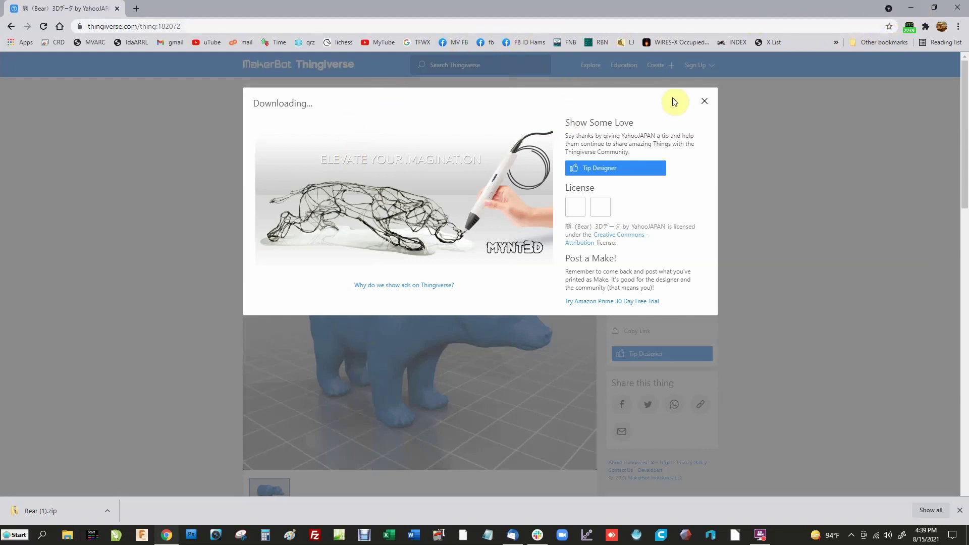
# Search the web for "cura download", open the Ultimaker Cura download page, and close the browser.
pyautogui.click(220, 25)
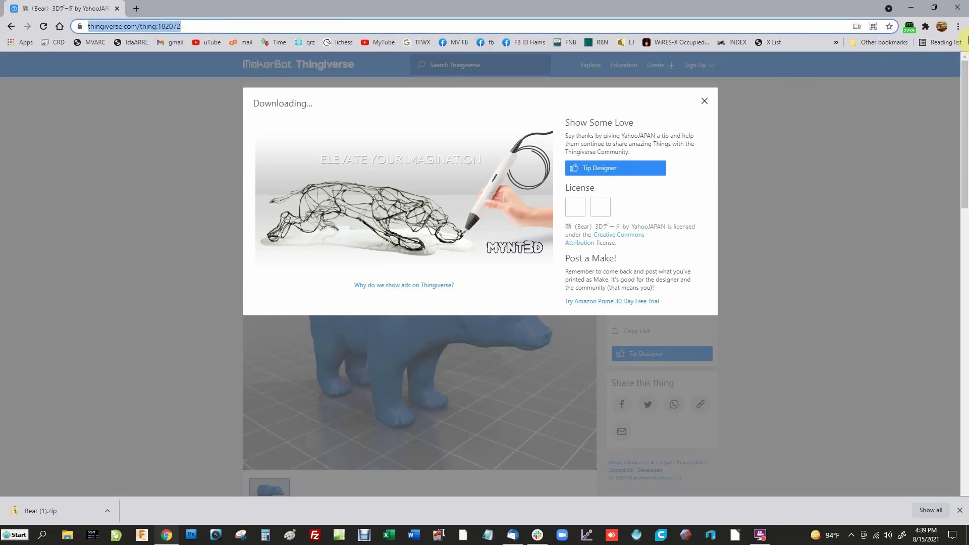
pyautogui.write('cura')
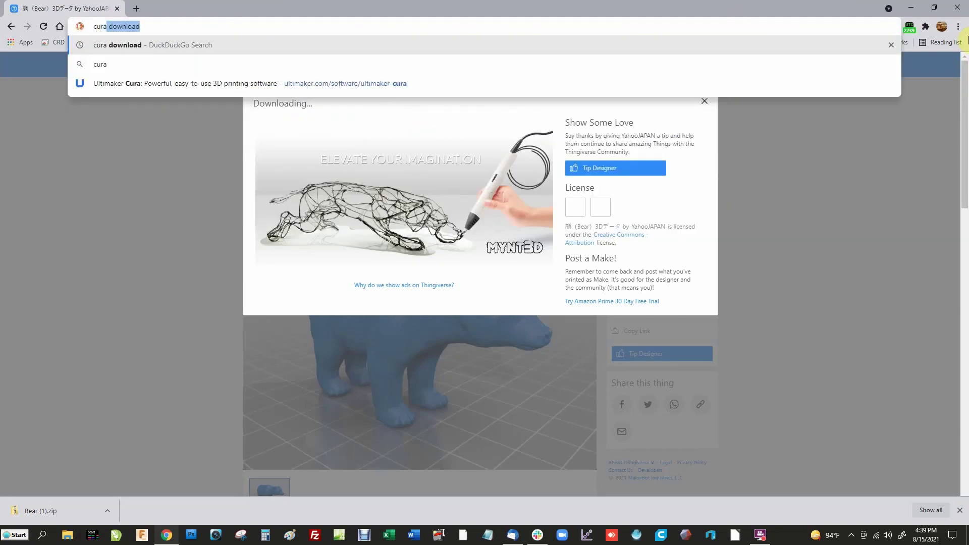
pyautogui.write(' download')
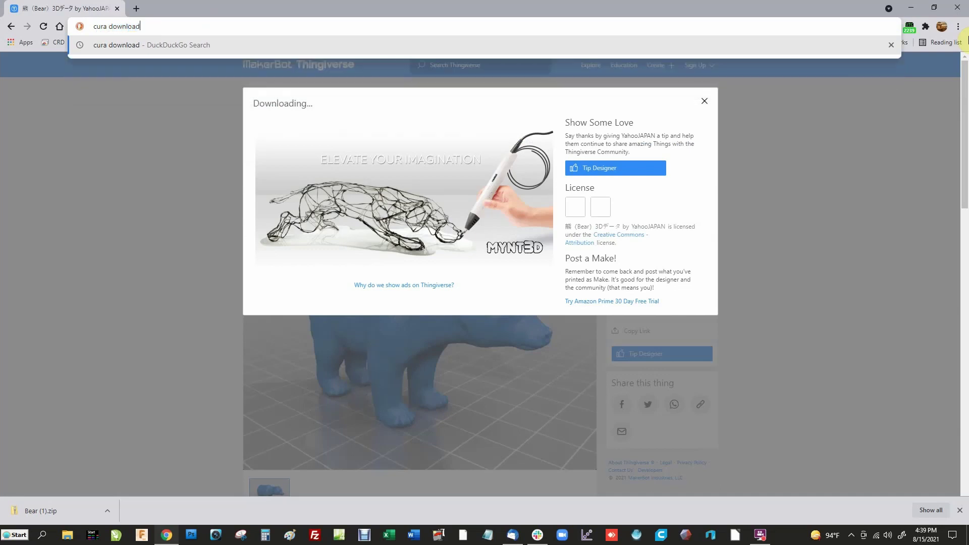
pyautogui.press('Return')
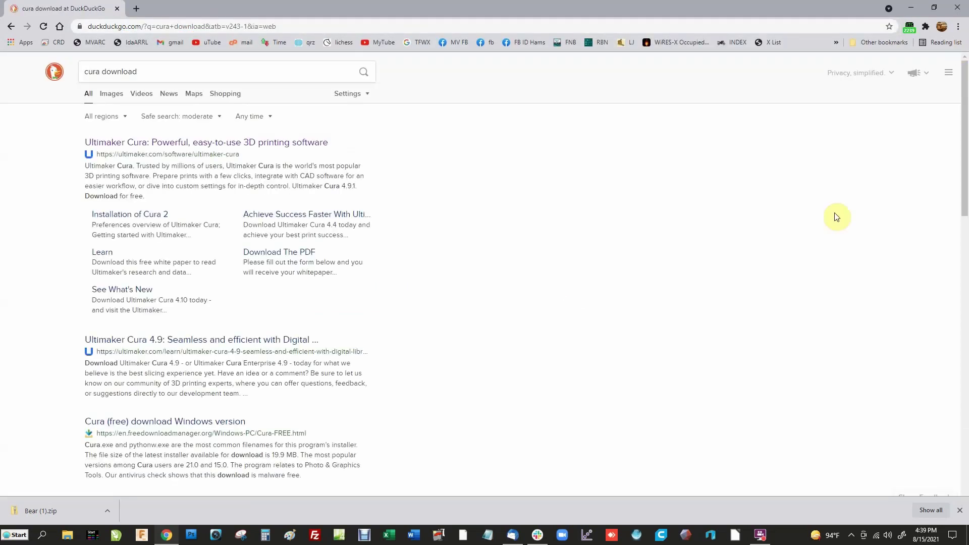
pyautogui.click(156, 146)
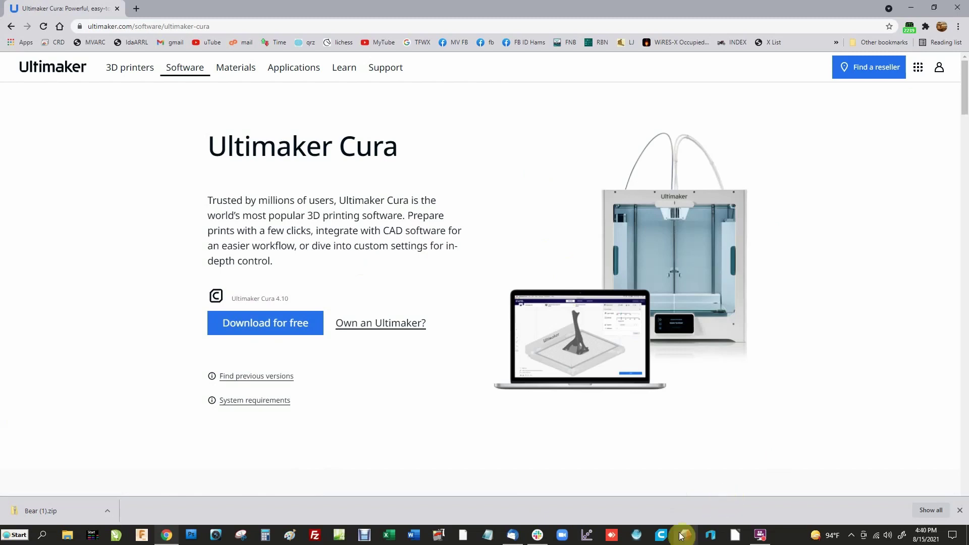
pyautogui.click(957, 10)
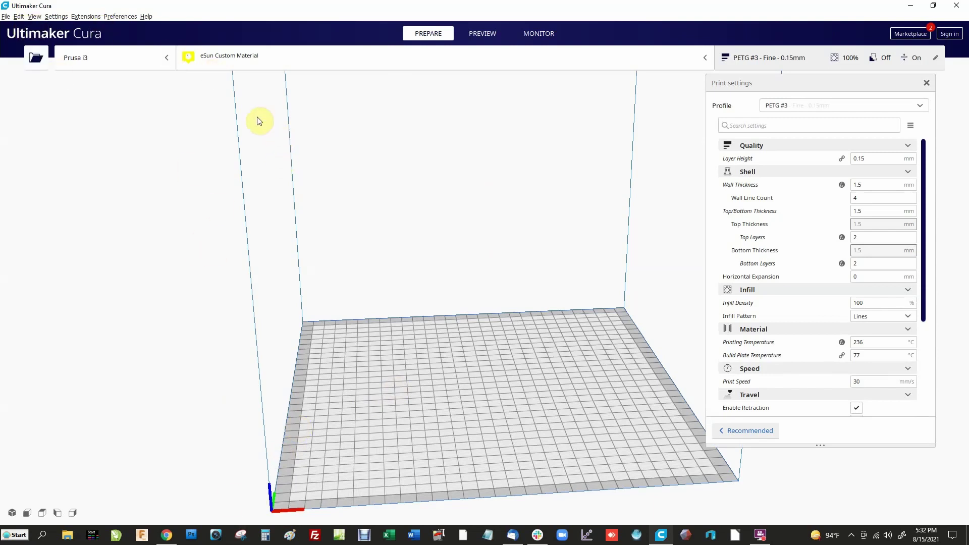
# Open the model file Bear_t.stl from the Carving patterns folder in Ultimaker Cura.
pyautogui.click(6, 16)
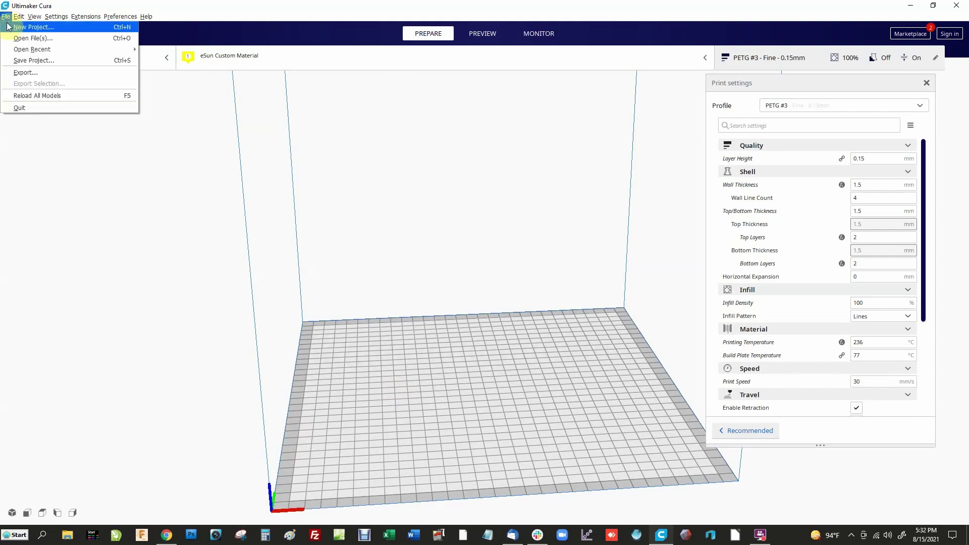
pyautogui.click(14, 39)
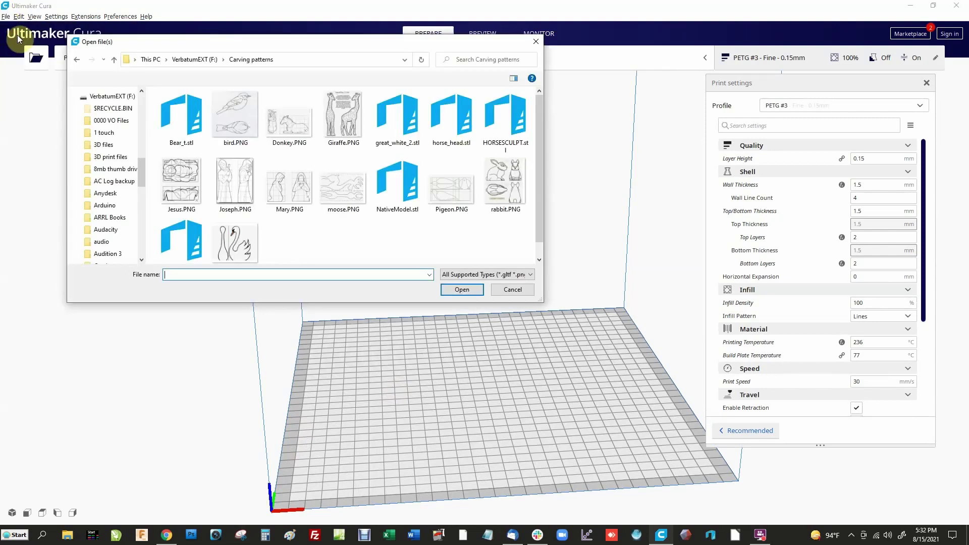
pyautogui.click(171, 110)
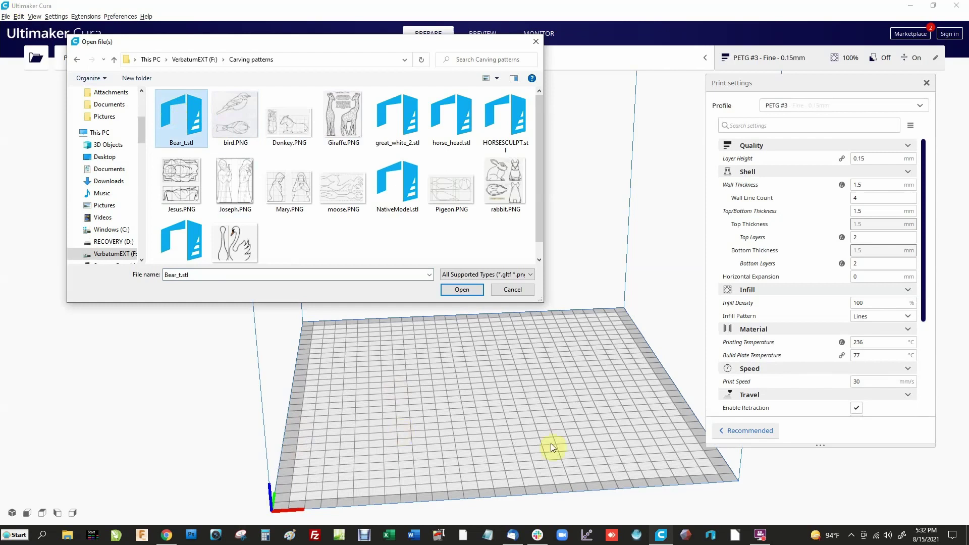
pyautogui.click(471, 291)
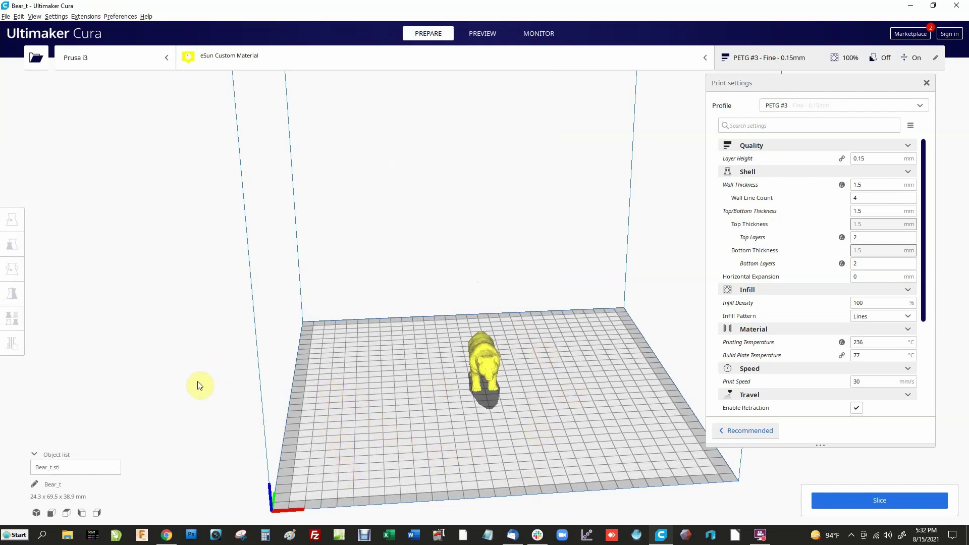
# Show the bear in a level front view and select it with the Support Blocker tool, leaving its outline without move handles.
pyautogui.moveTo(204, 403); pyautogui.dragTo(193, 366, button='right')
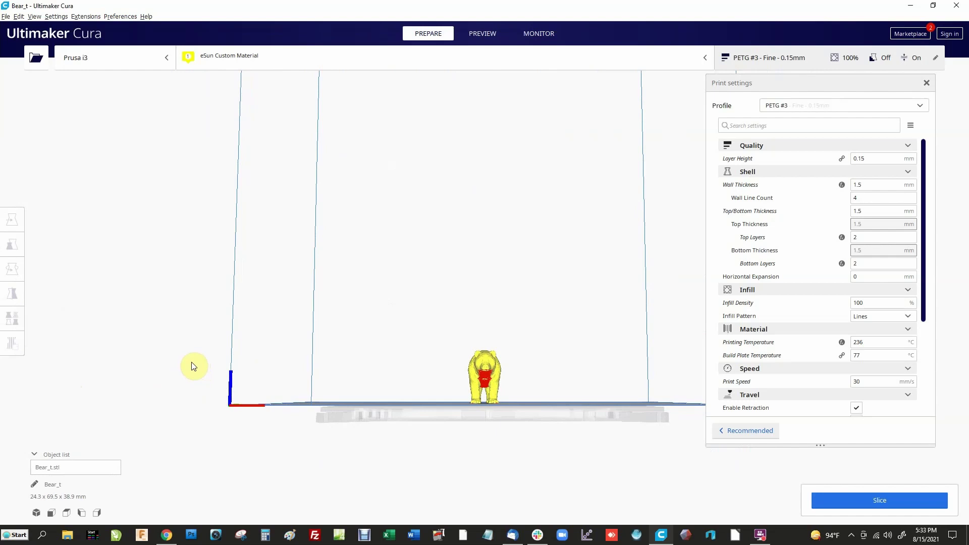
pyautogui.moveTo(194, 366); pyautogui.dragTo(192, 365, button='right')
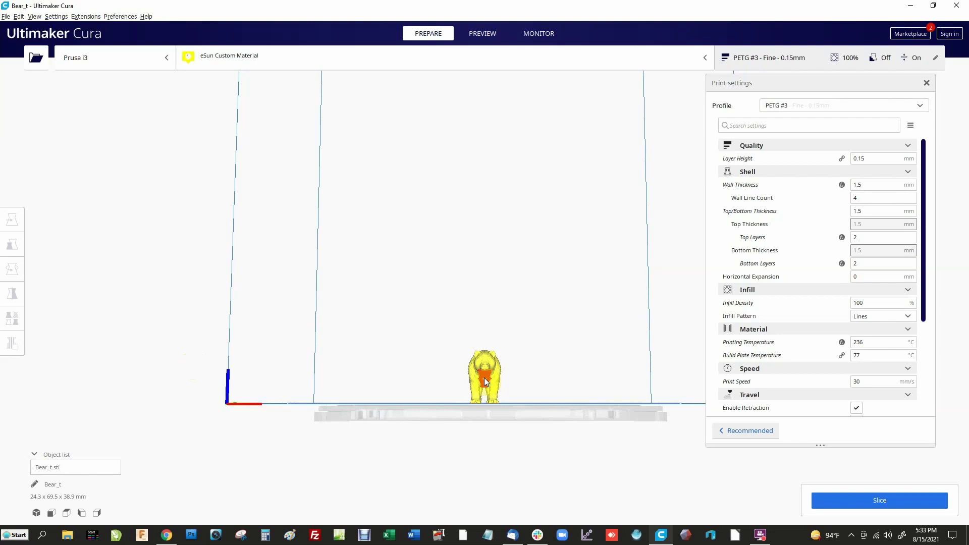
pyautogui.click(517, 380)
pyautogui.click(488, 362)
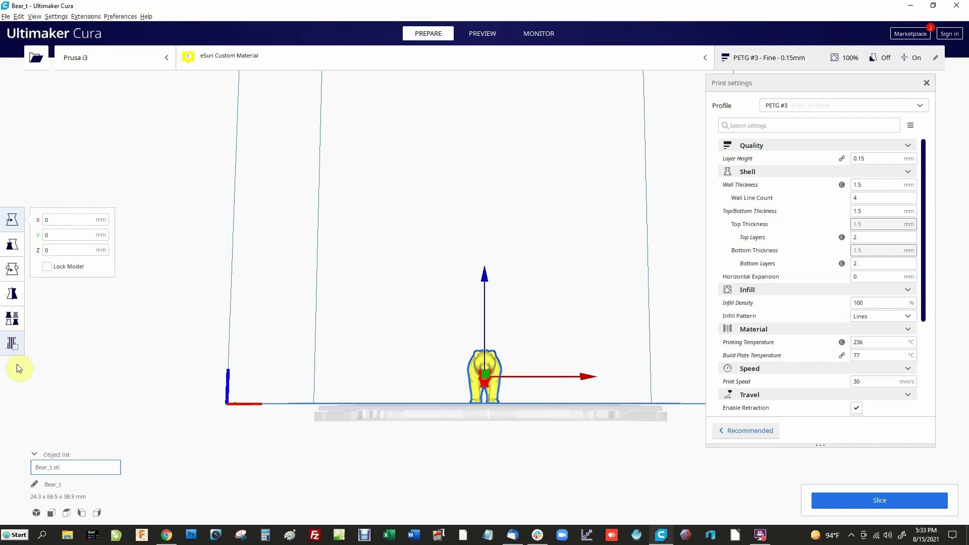
pyautogui.click(12, 344)
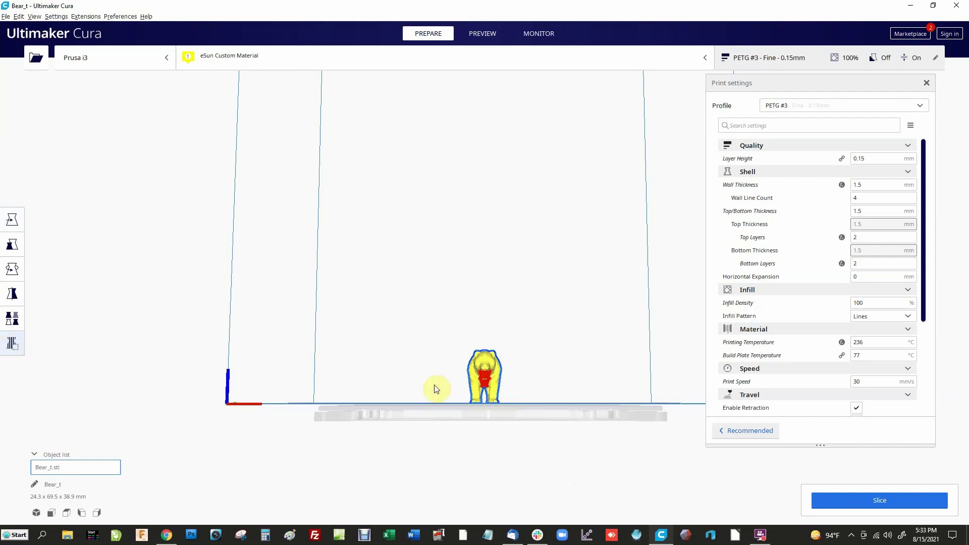
pyautogui.click(518, 371)
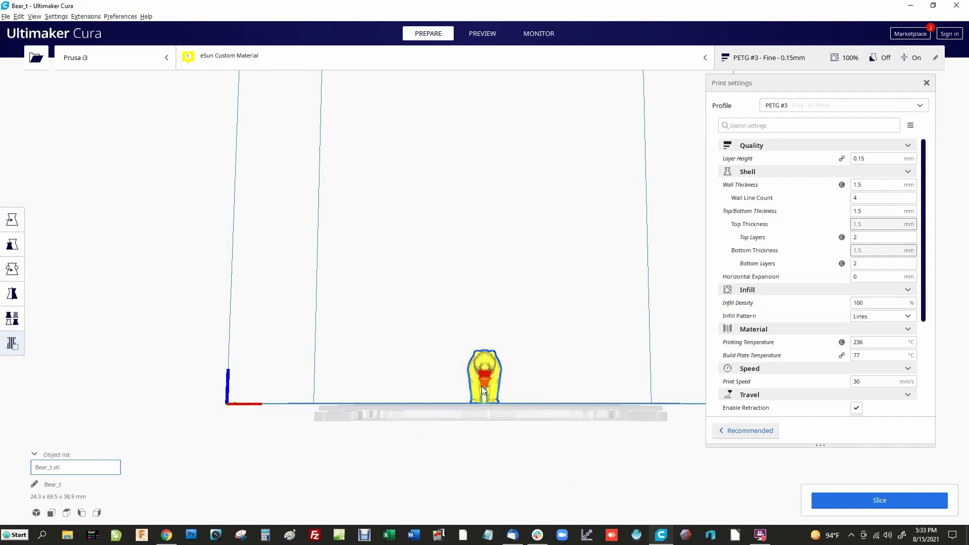
pyautogui.click(492, 360)
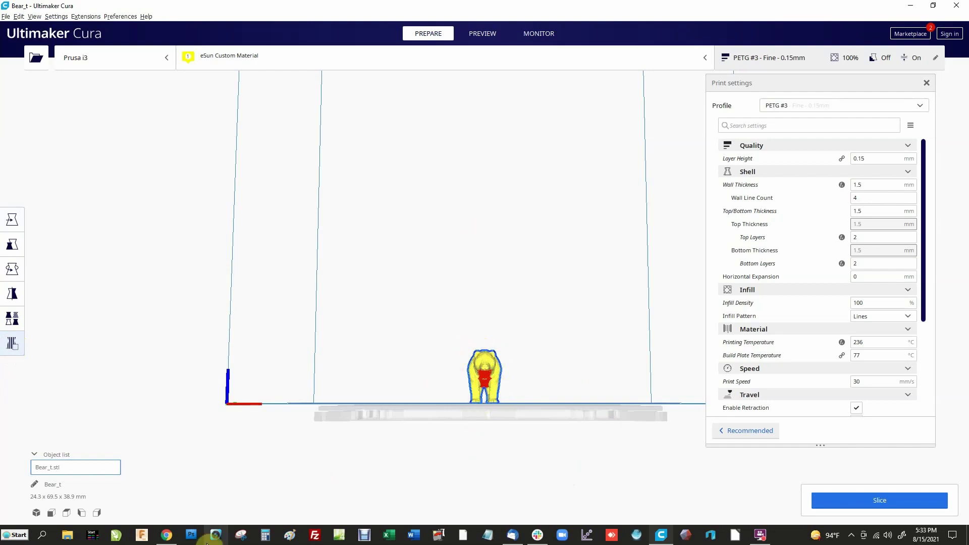
# Switch to Snipping Tool and capture a rectangular snip tightly around the front view of the bear.
pyautogui.click(241, 537)
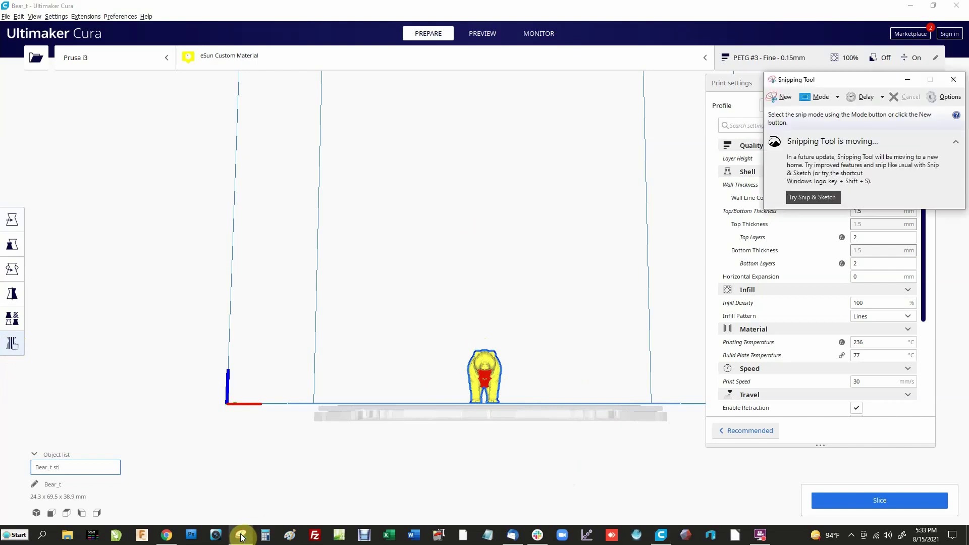
pyautogui.click(785, 99)
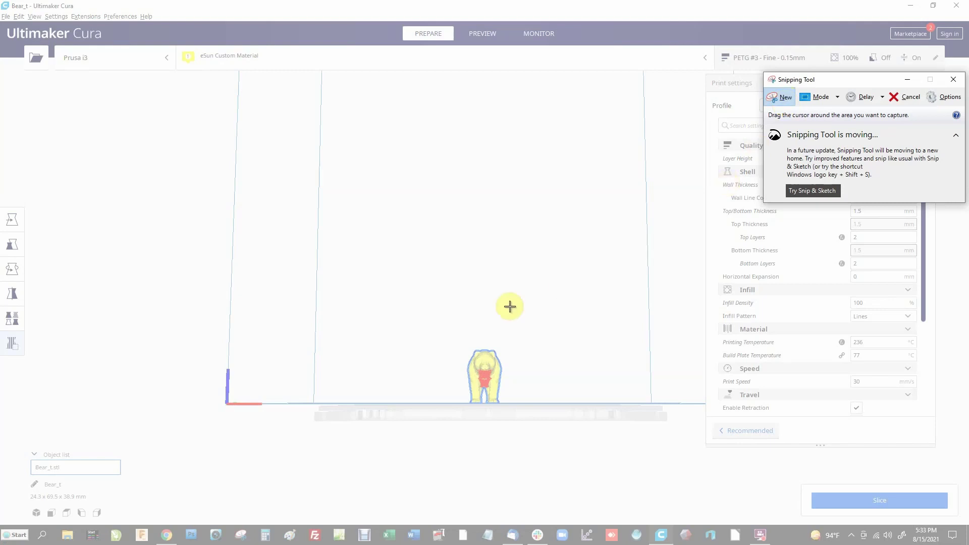
pyautogui.moveTo(457, 342); pyautogui.dragTo(510, 404)
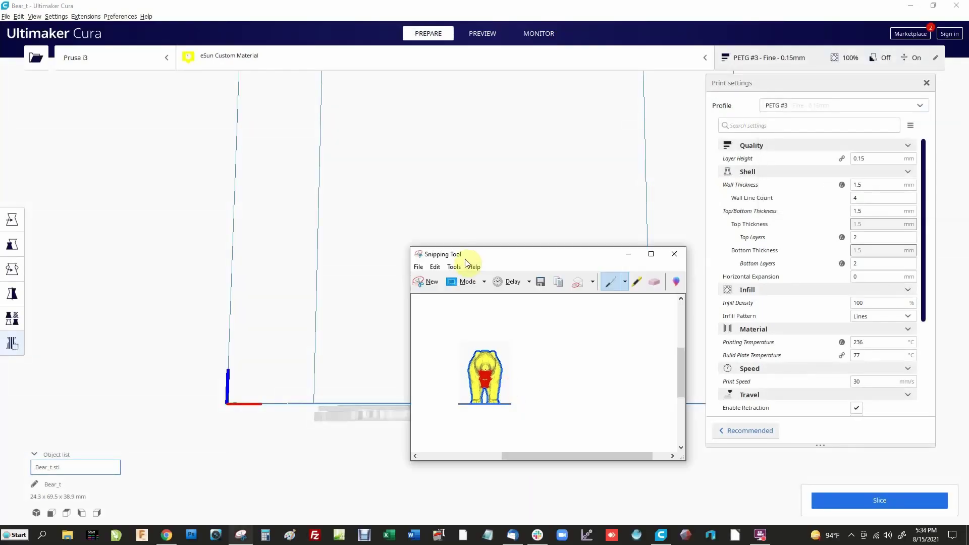
# Save the front-view snip as bear left.JPG in the carving 3d folder, replacing the existing file.
pyautogui.click(418, 266)
pyautogui.click(435, 293)
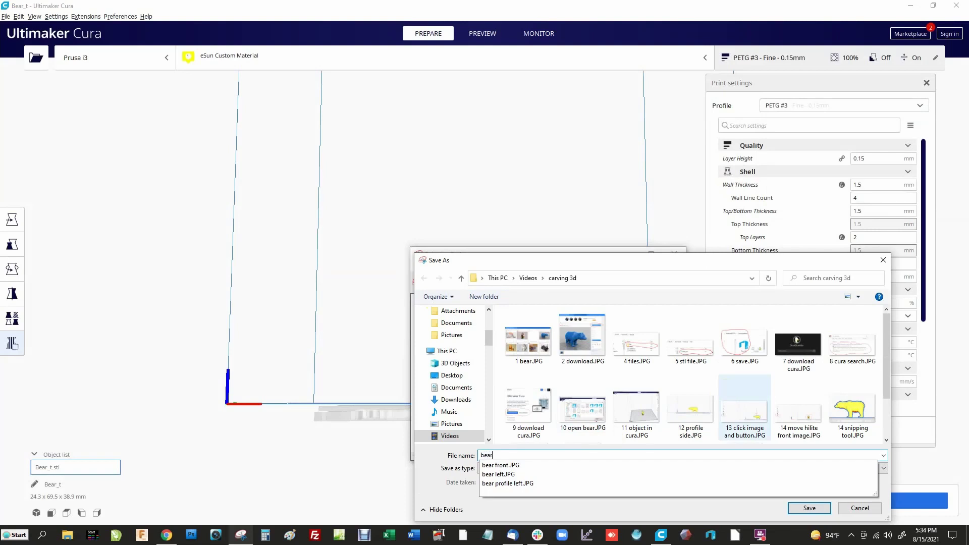
pyautogui.write('left')
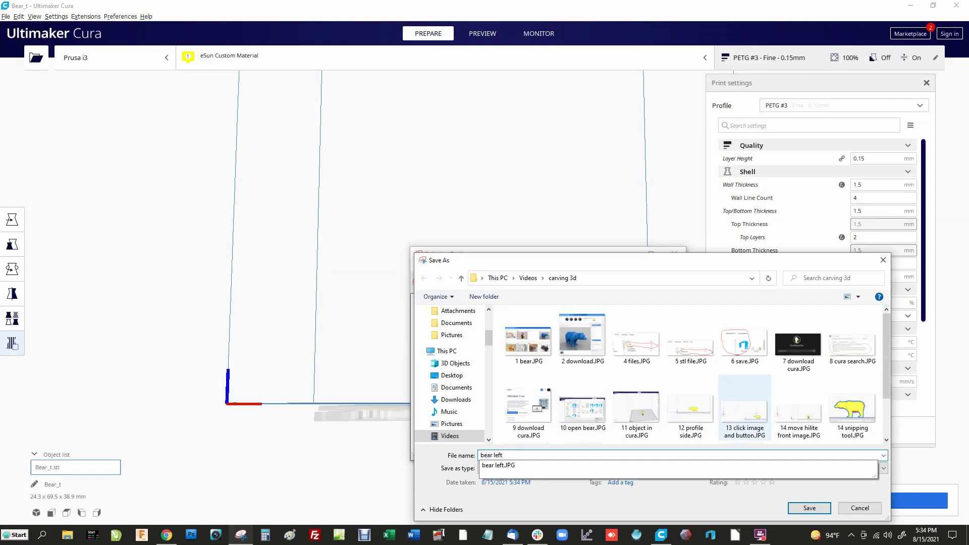
pyautogui.click(522, 466)
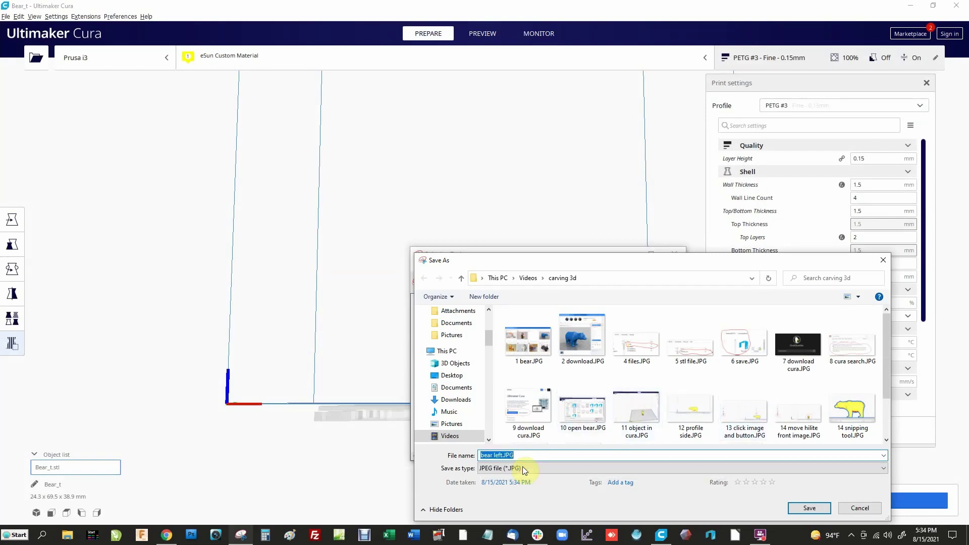
pyautogui.click(815, 506)
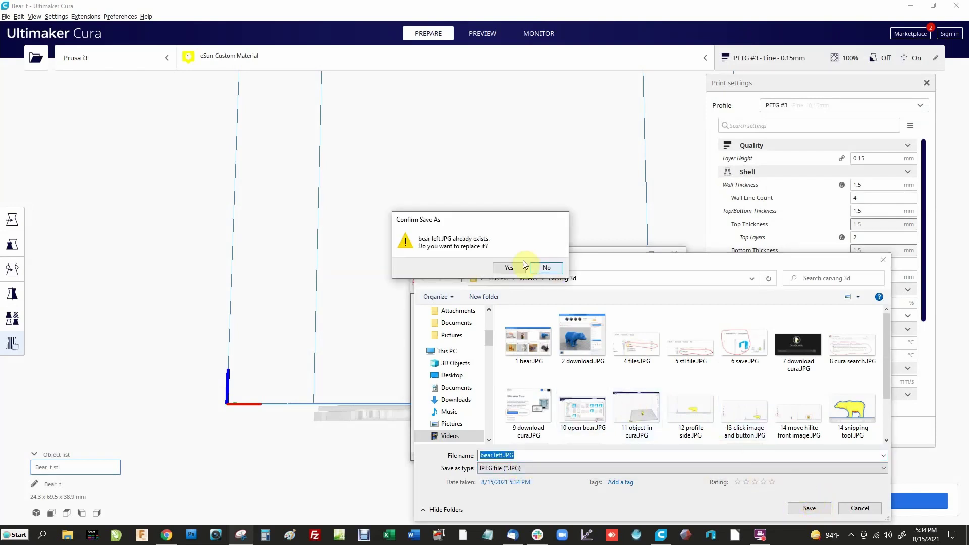
pyautogui.click(507, 267)
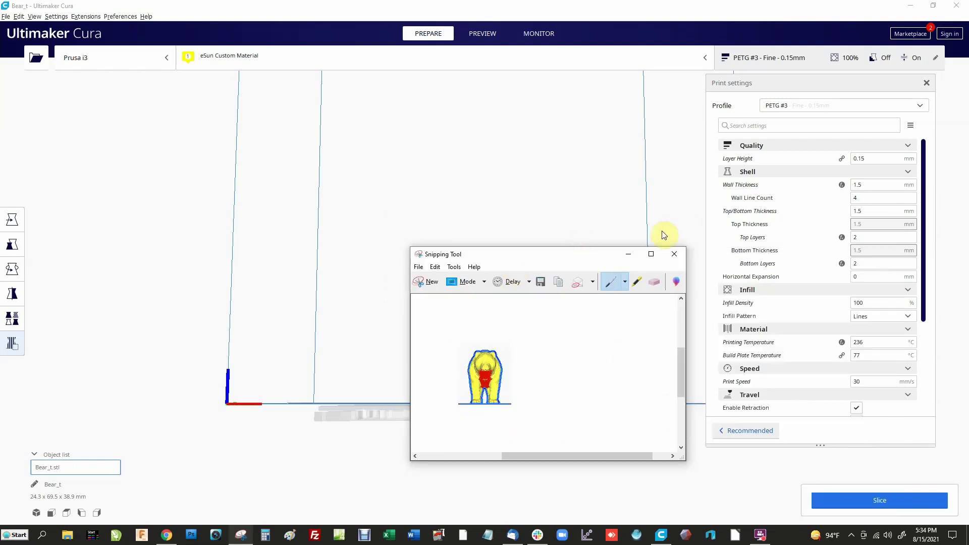
# Turn the bear to a level side profile facing left in Cura and capture a new snip around it.
pyautogui.moveTo(593, 251); pyautogui.dragTo(824, 69)
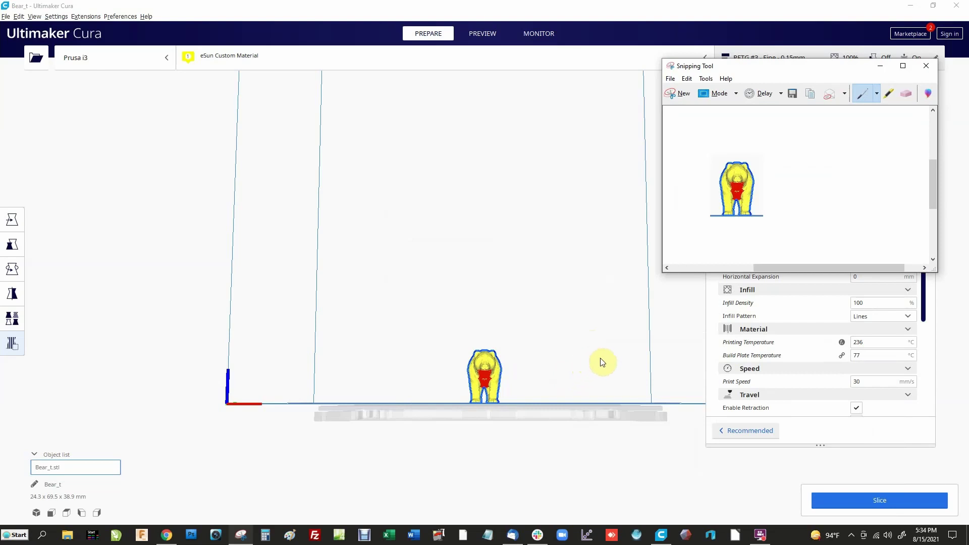
pyautogui.moveTo(600, 358)
pyautogui.mouseDown(button='right')
pyautogui.moveTo(379, 358)
pyautogui.moveTo(356, 370)
pyautogui.moveTo(361, 362)
pyautogui.mouseUp(button='right')
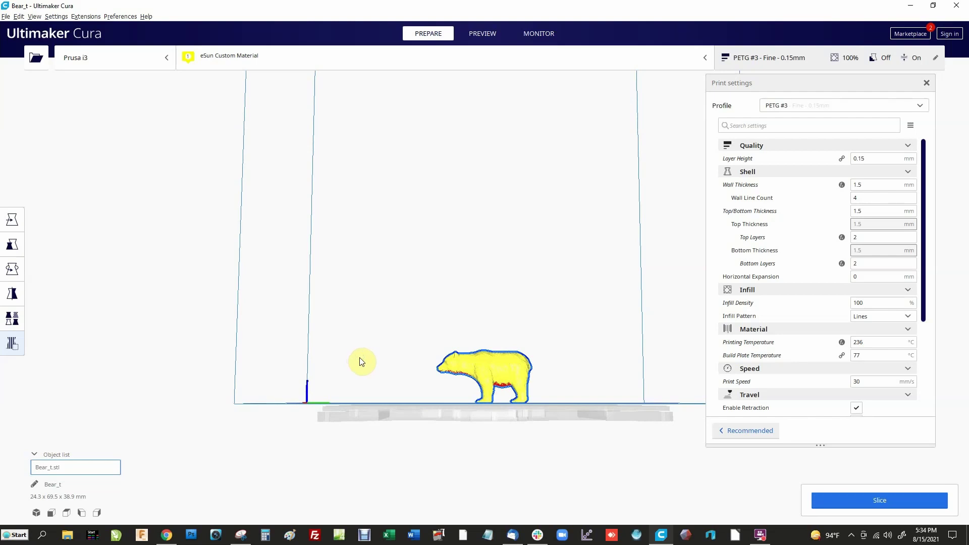
pyautogui.click(241, 534)
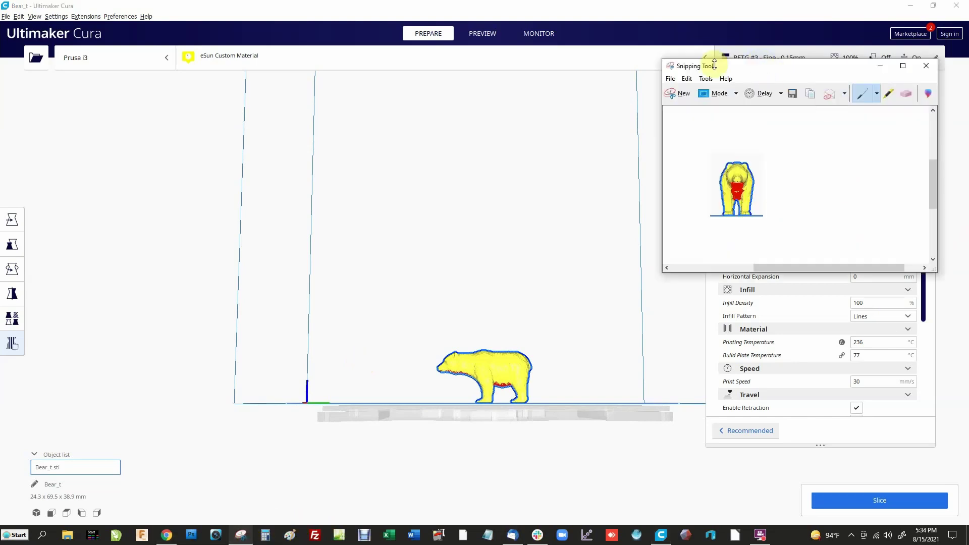
pyautogui.click(678, 93)
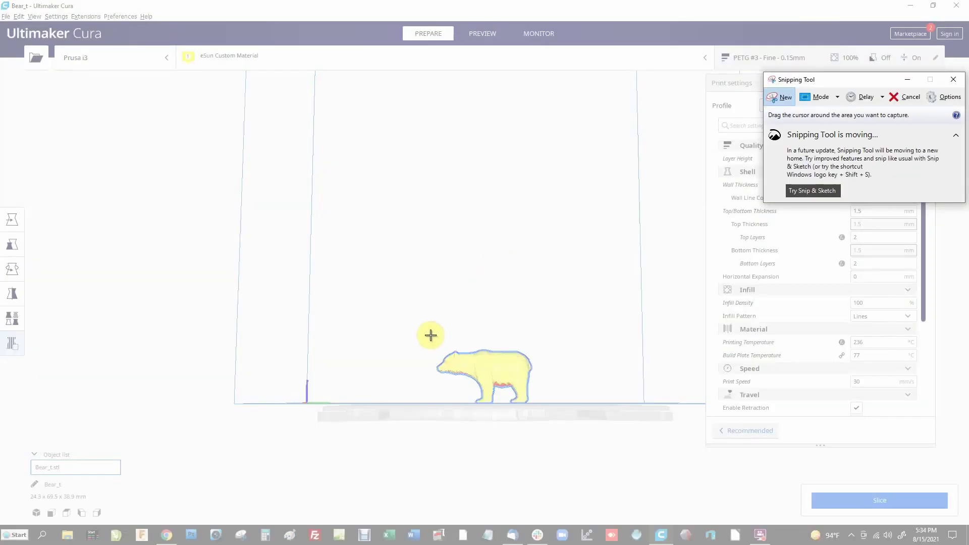
pyautogui.moveTo(430, 335); pyautogui.dragTo(555, 403)
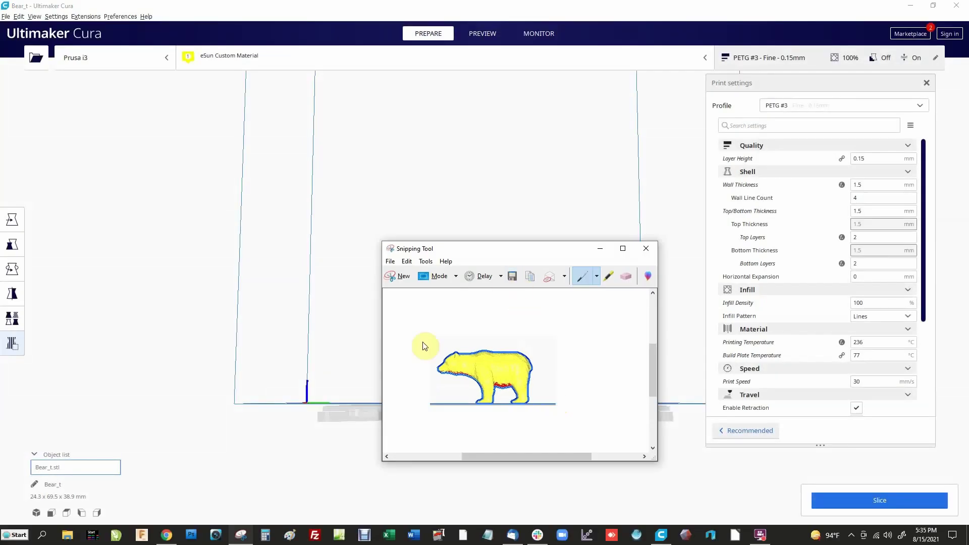
# Save the side-profile snip as a JPEG named "bear left 2" in the carving 3d folder.
pyautogui.click(390, 261)
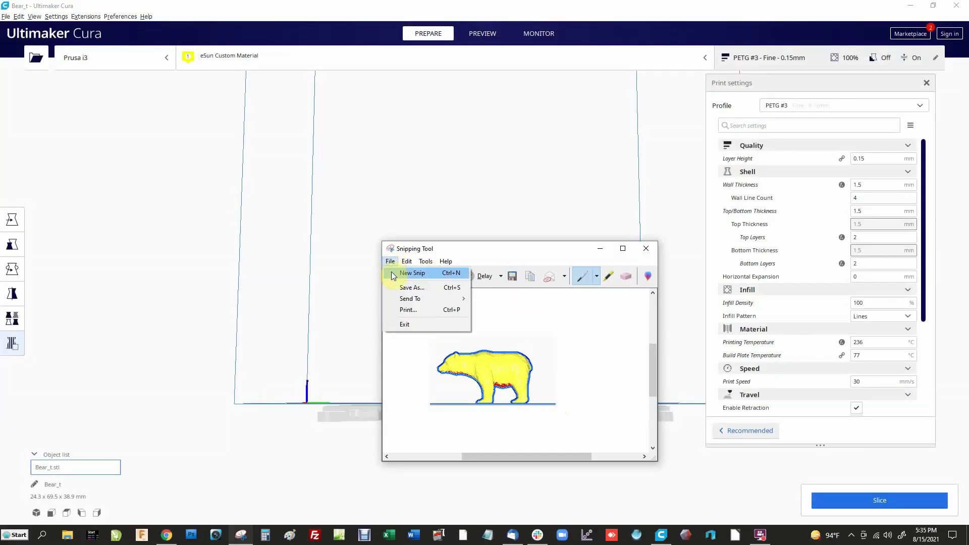
pyautogui.click(417, 291)
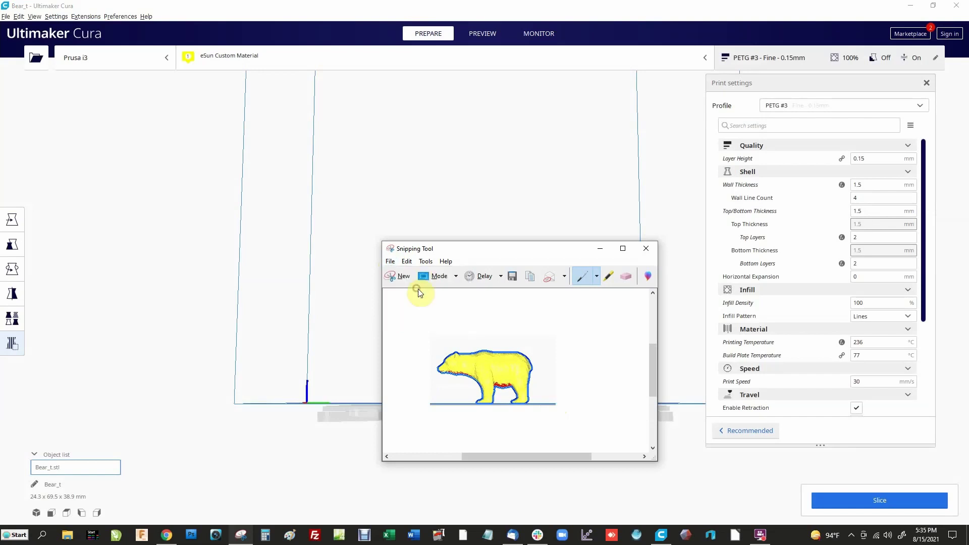
pyautogui.write('b')
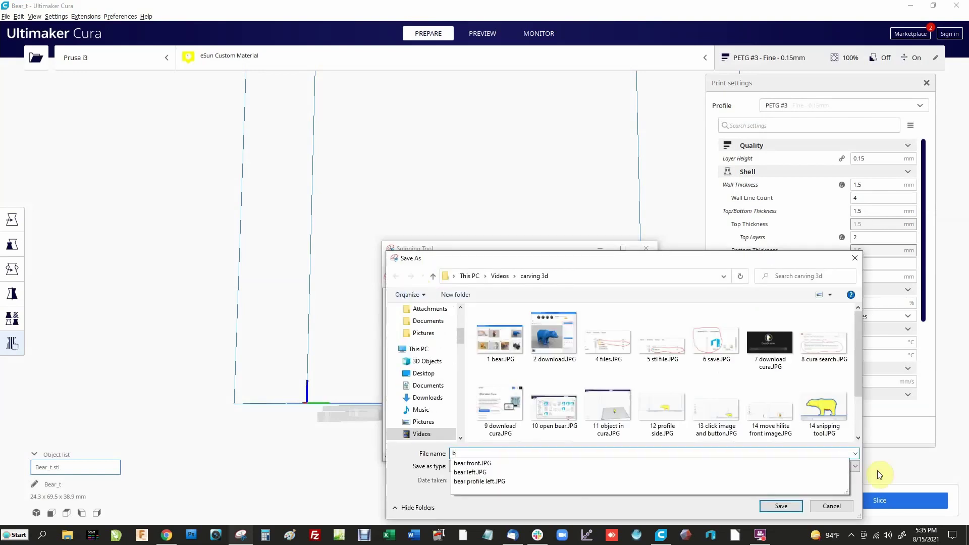
pyautogui.write('ear left 2')
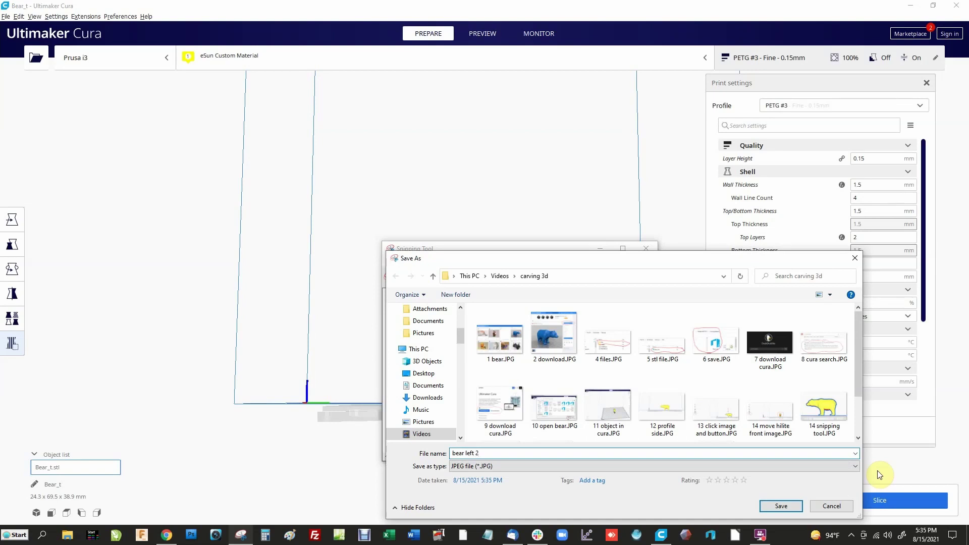
pyautogui.press('Return')
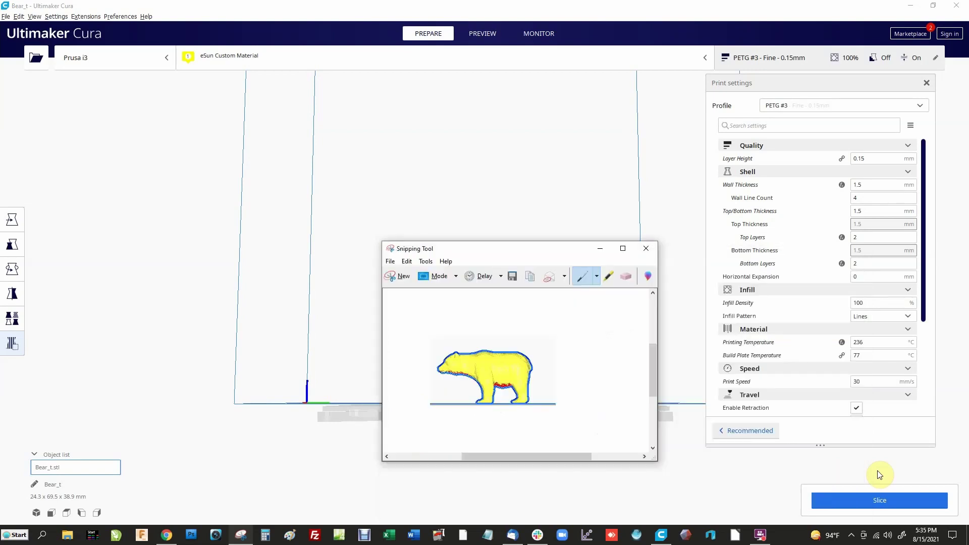
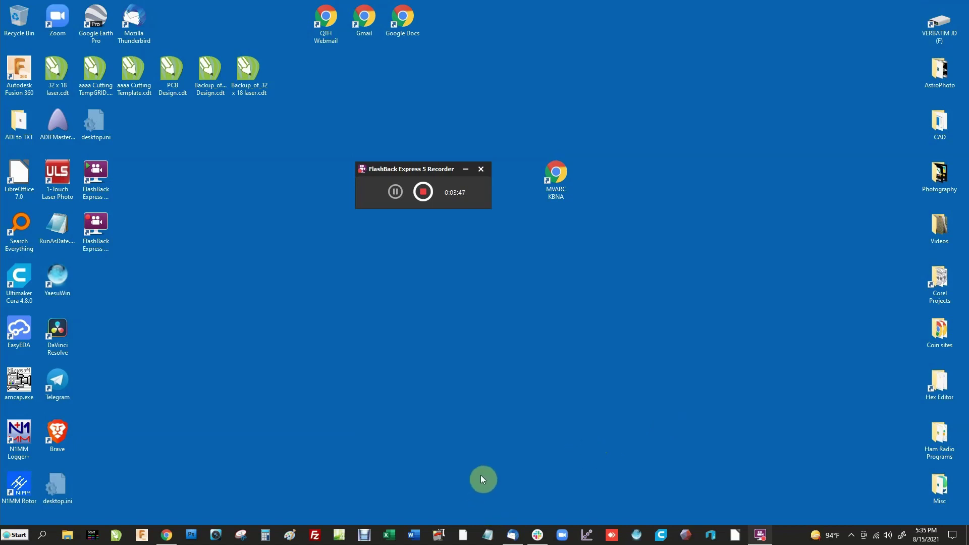
# Switch to Word and create a blank document with landscape page orientation.
pyautogui.click(414, 535)
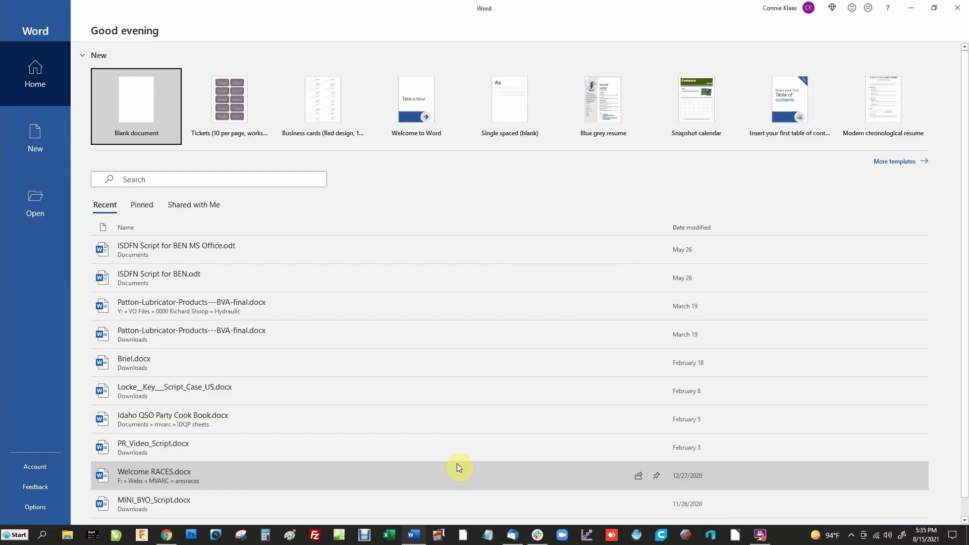
pyautogui.click(124, 99)
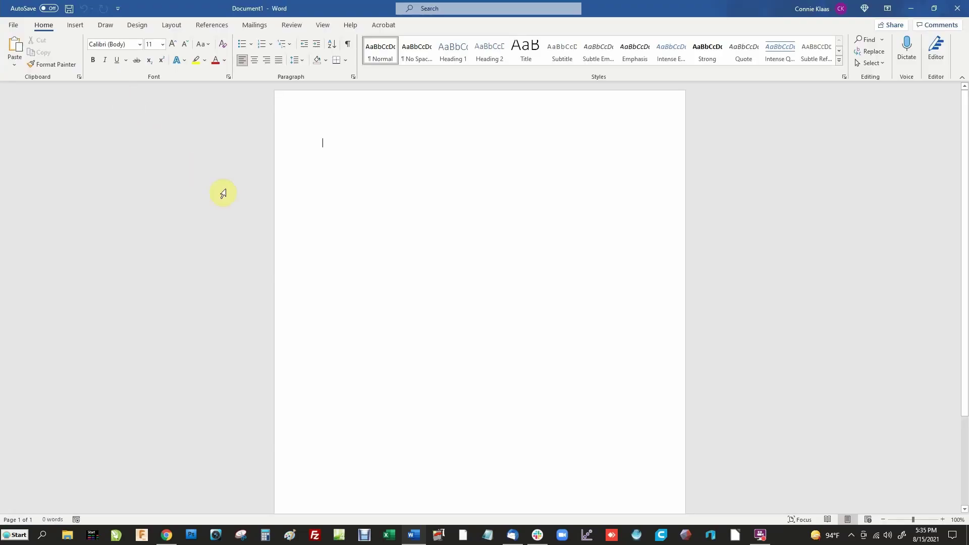
pyautogui.click(172, 26)
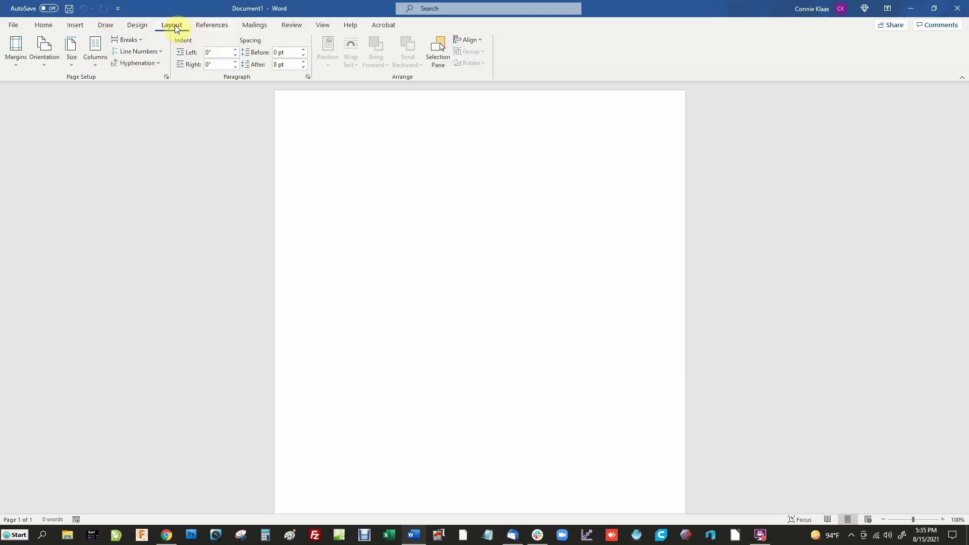
pyautogui.click(49, 57)
pyautogui.click(61, 108)
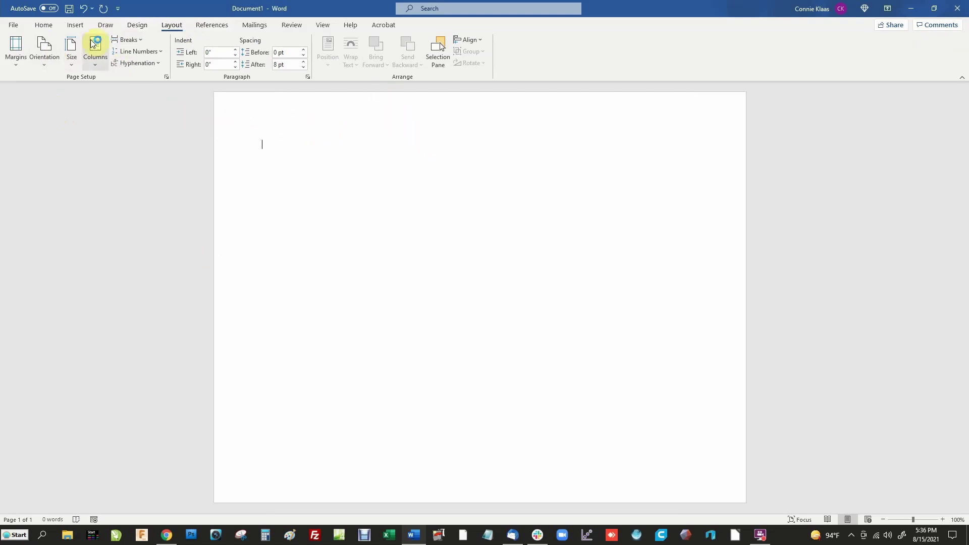
# Insert the front-view picture bear left.JPG from the carving 3d folder under Videos into the document.
pyautogui.click(76, 25)
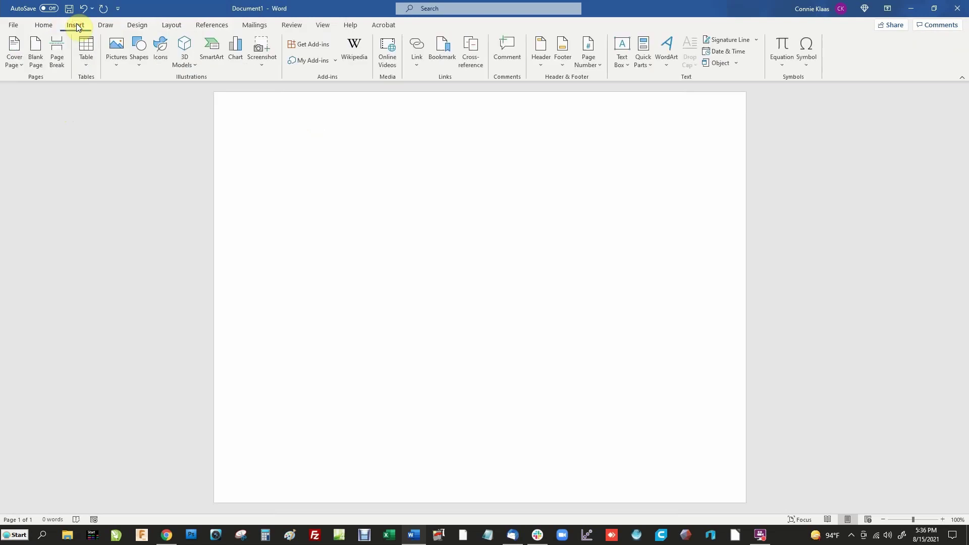
pyautogui.click(116, 50)
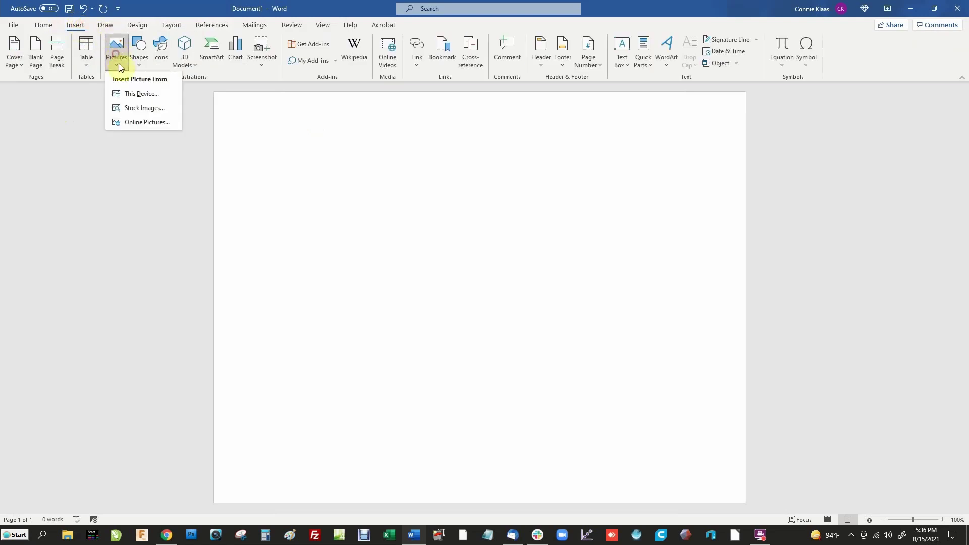
pyautogui.click(133, 94)
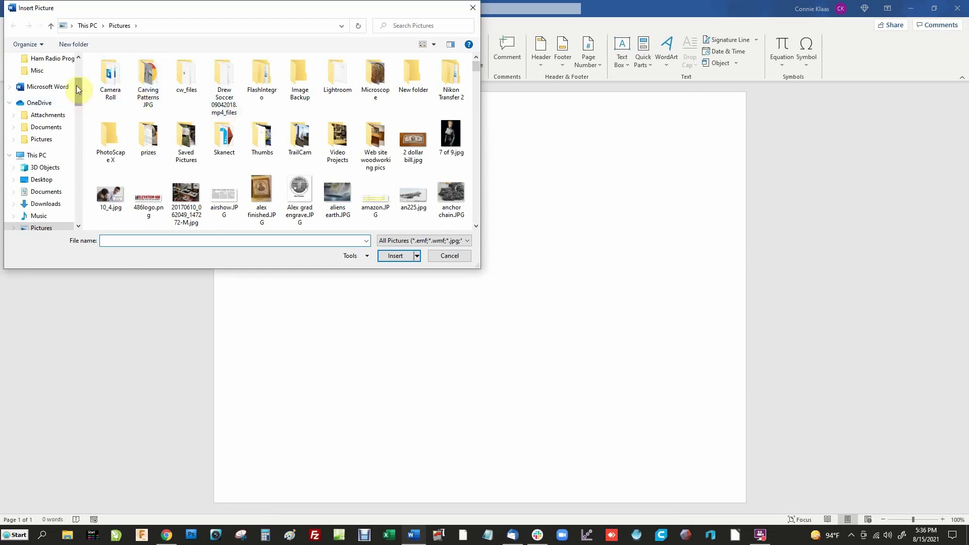
pyautogui.moveTo(77, 86); pyautogui.dragTo(77, 95)
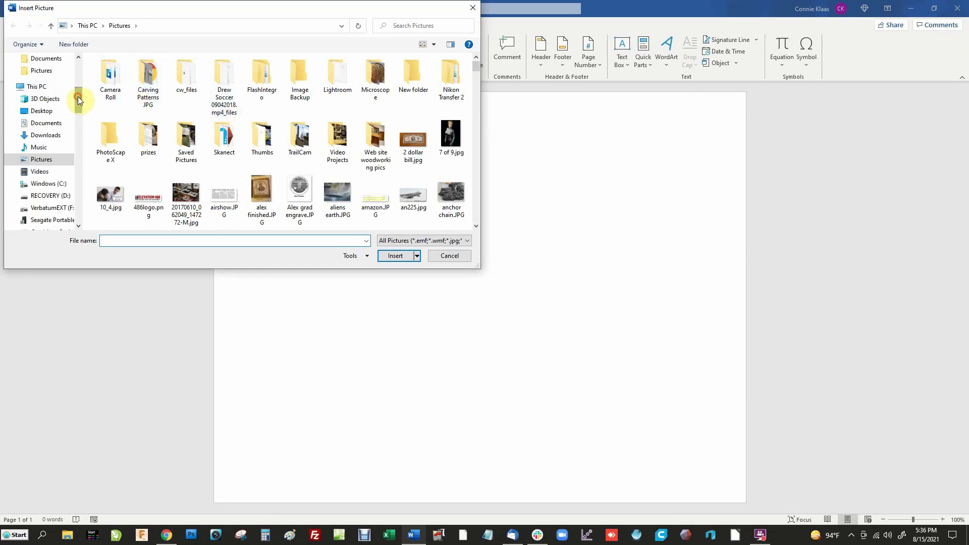
pyautogui.click(44, 174)
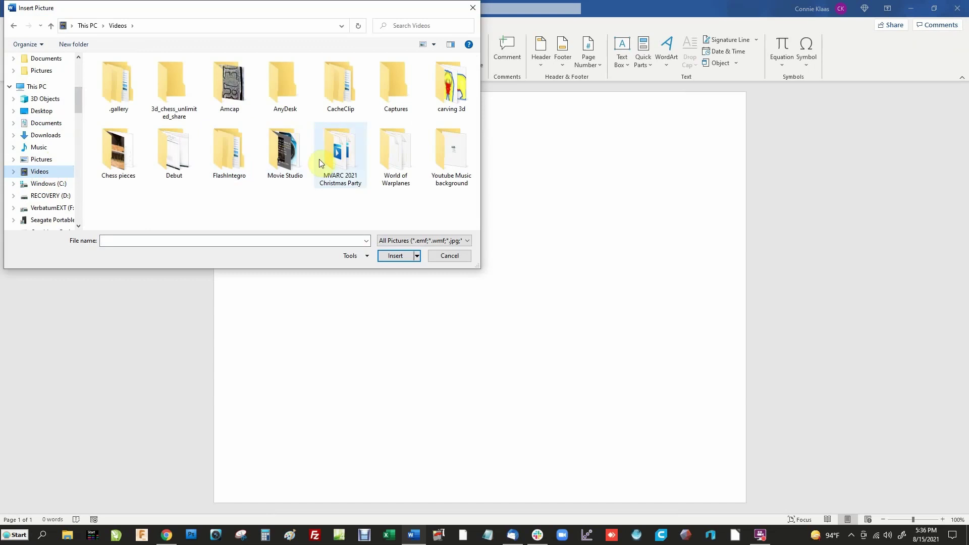
pyautogui.doubleClick(444, 84)
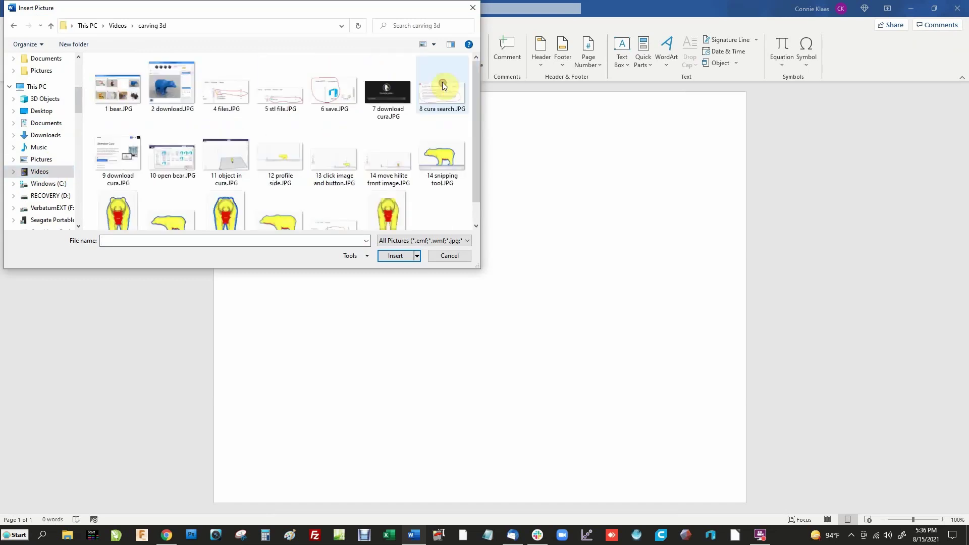
pyautogui.moveTo(477, 119); pyautogui.dragTo(471, 157)
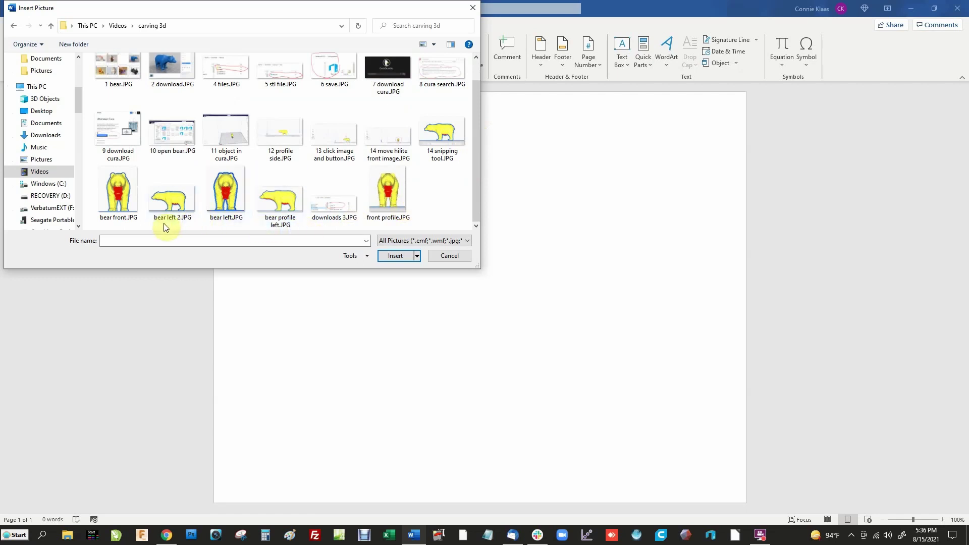
pyautogui.click(225, 196)
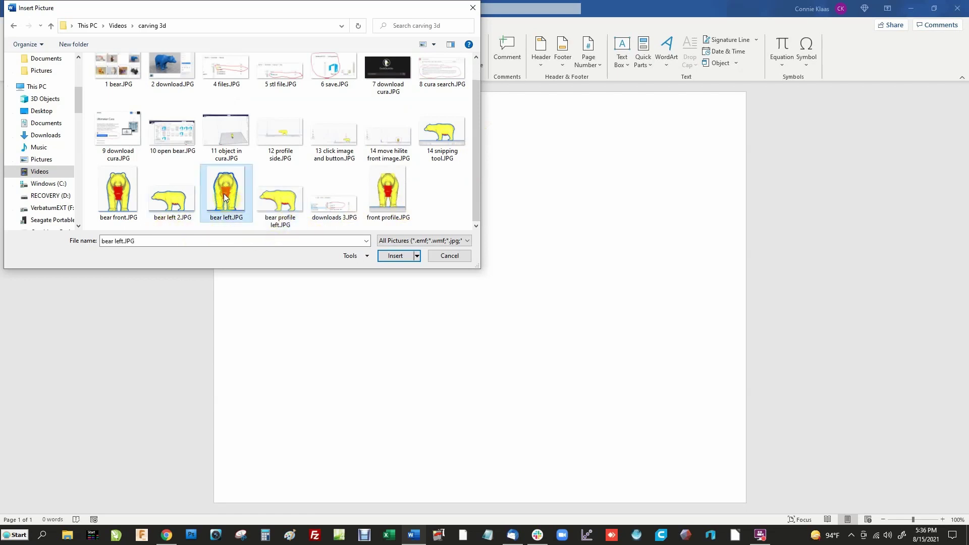
pyautogui.click(397, 256)
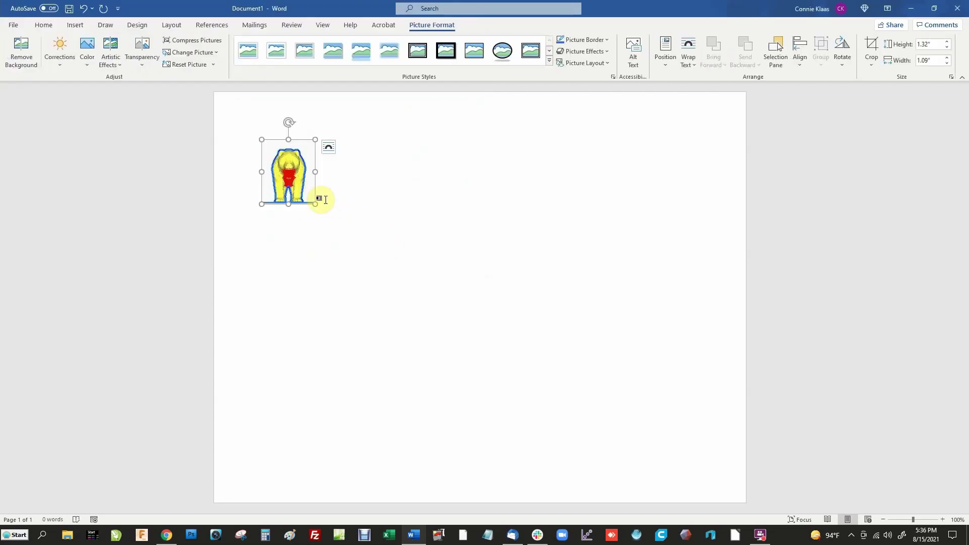
# Insert the side-profile picture bear left 2.JPG from the carving 3d folder directly after the front view on the same line.
pyautogui.click(325, 200)
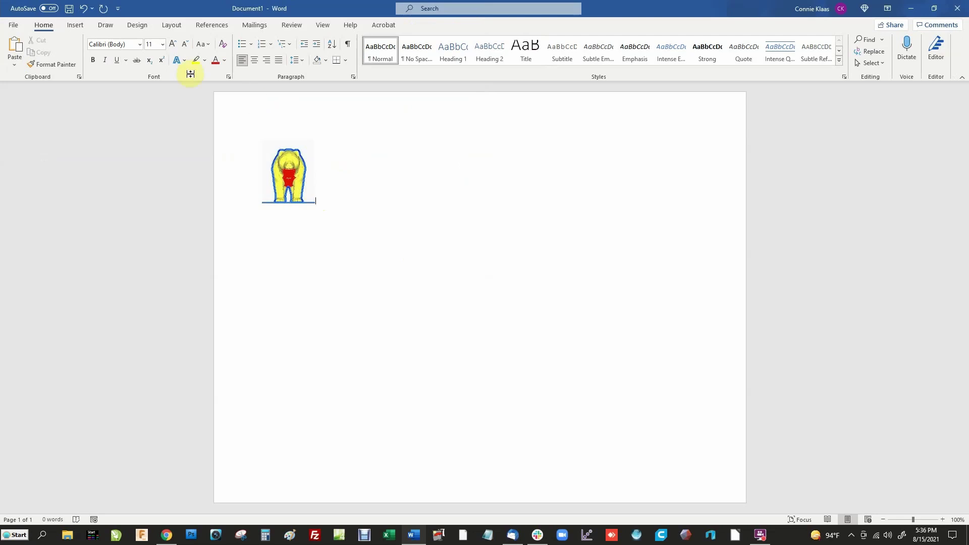
pyautogui.click(76, 26)
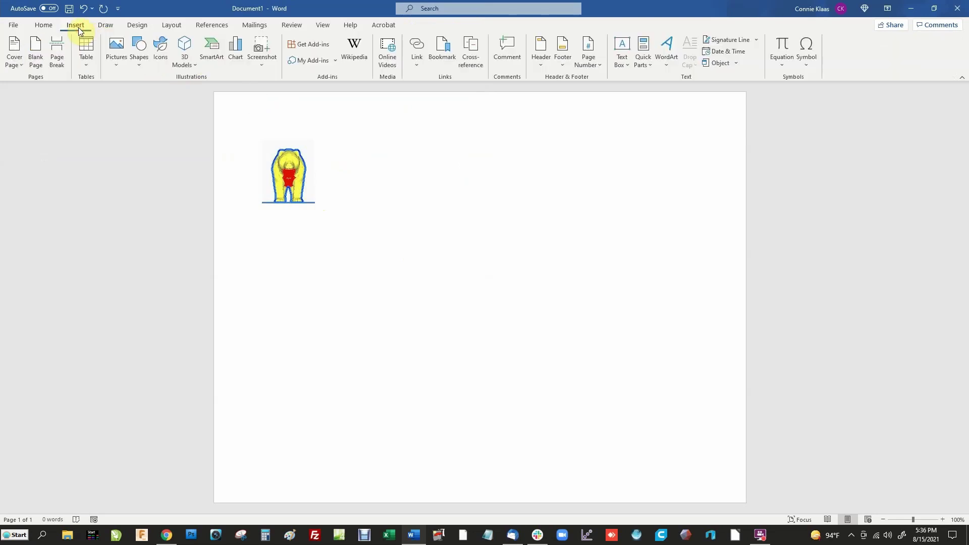
pyautogui.click(117, 63)
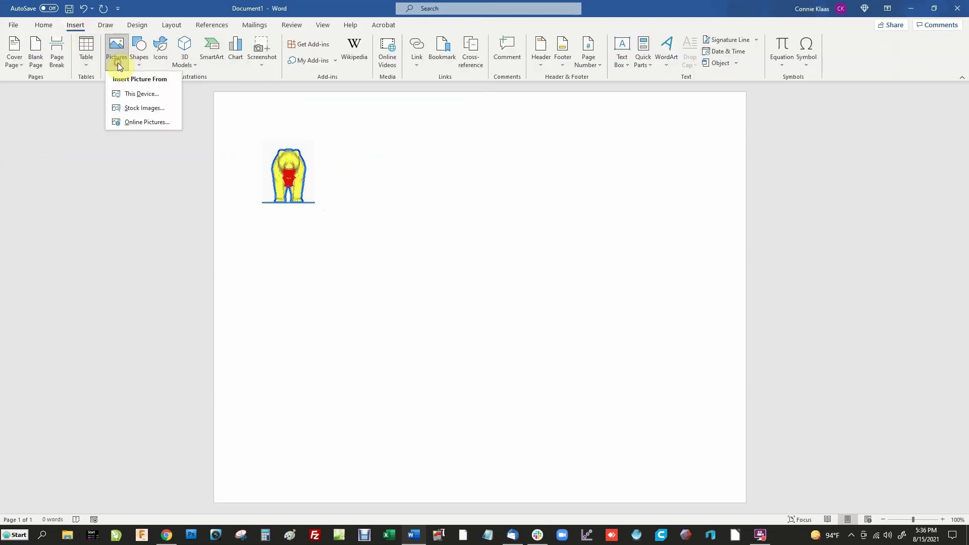
pyautogui.click(135, 95)
pyautogui.moveTo(471, 132); pyautogui.dragTo(469, 166)
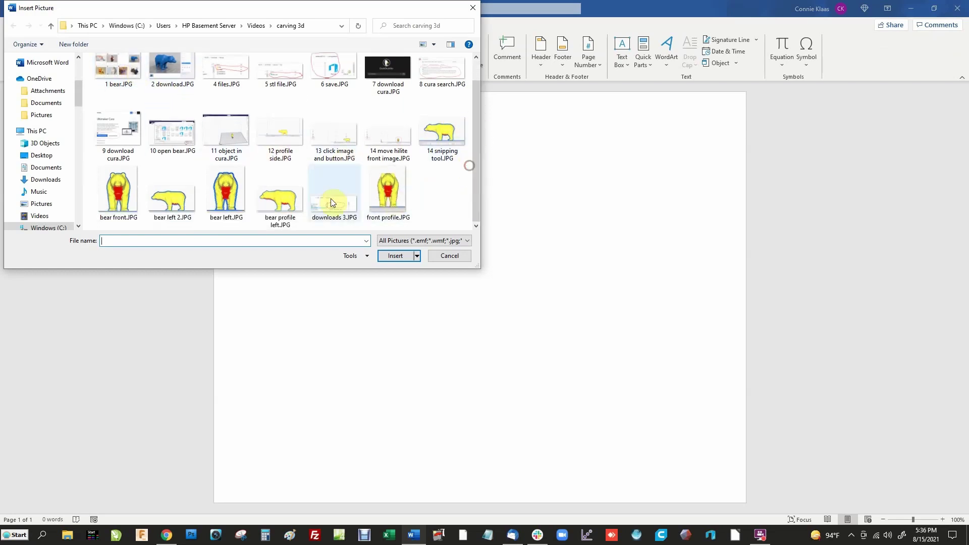
pyautogui.click(170, 201)
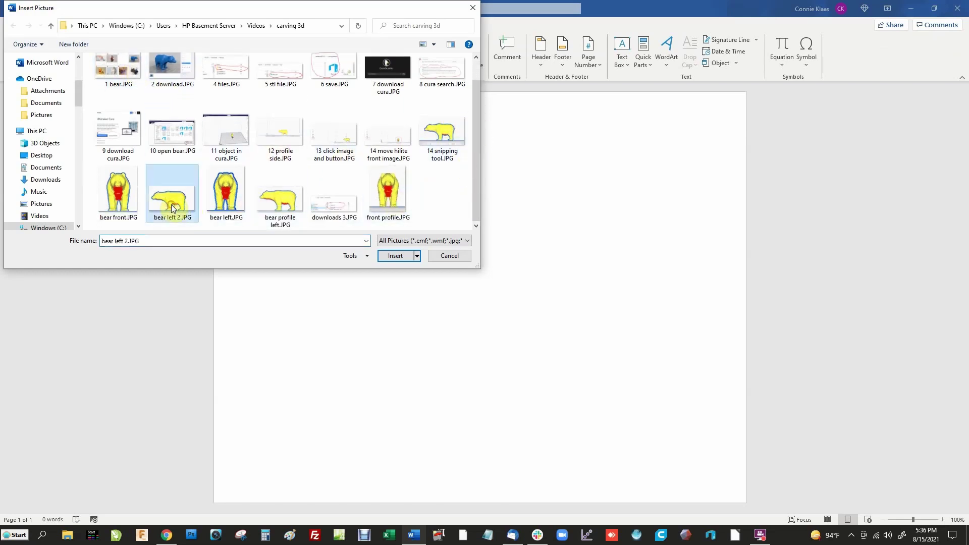
pyautogui.click(396, 257)
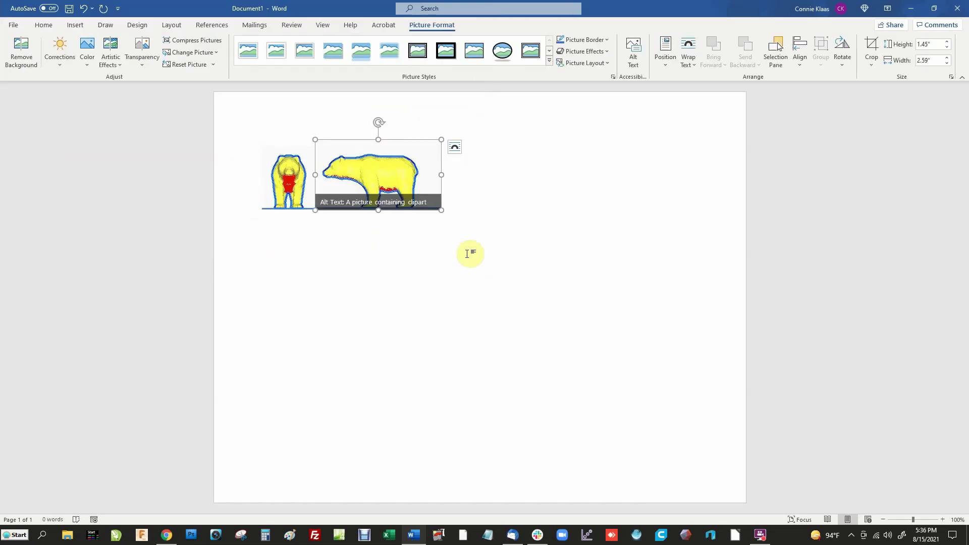
pyautogui.click(261, 109)
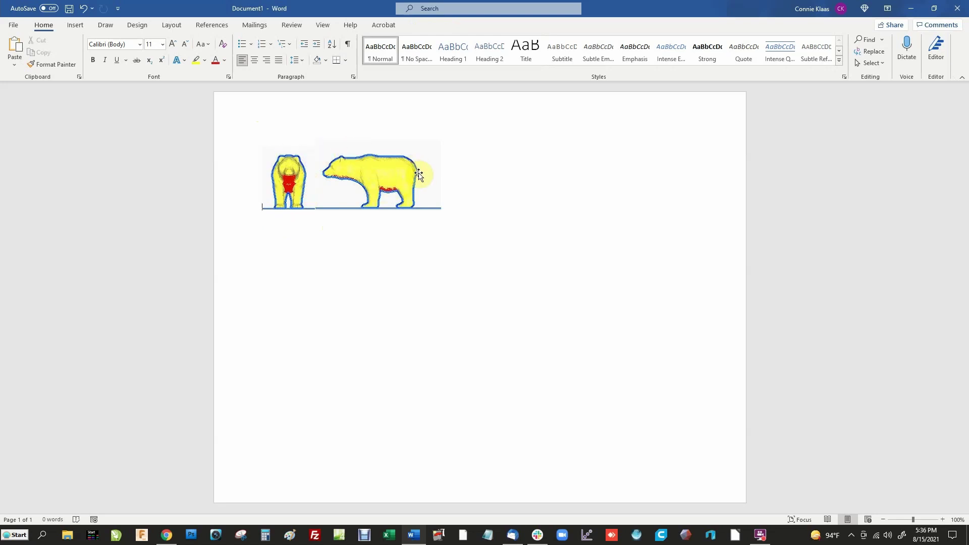
# Enlarge the front-view picture to about 2.93 by 2.42 inches and the side view to about 3.17 by 5.67 inches, matching the bears' heights.
pyautogui.click(295, 187)
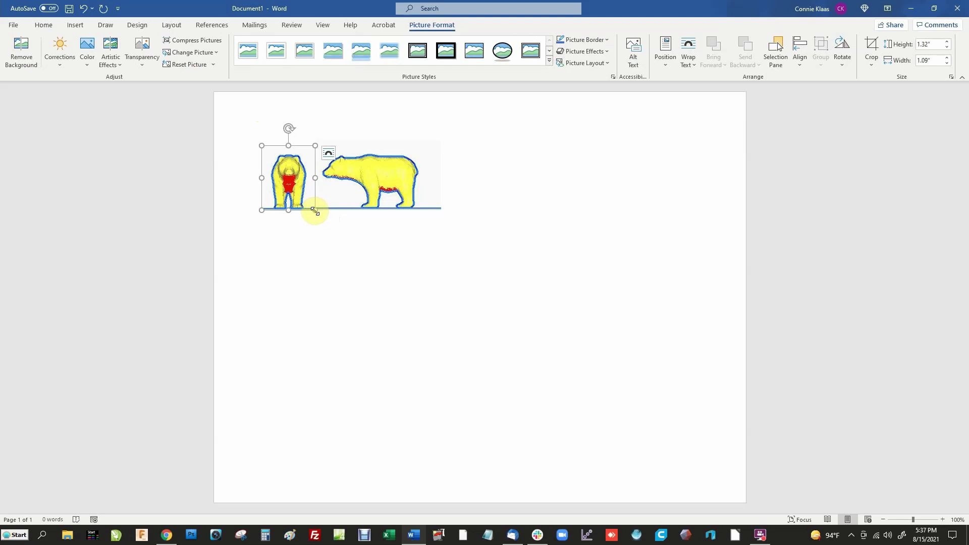
pyautogui.moveTo(315, 211); pyautogui.dragTo(350, 285)
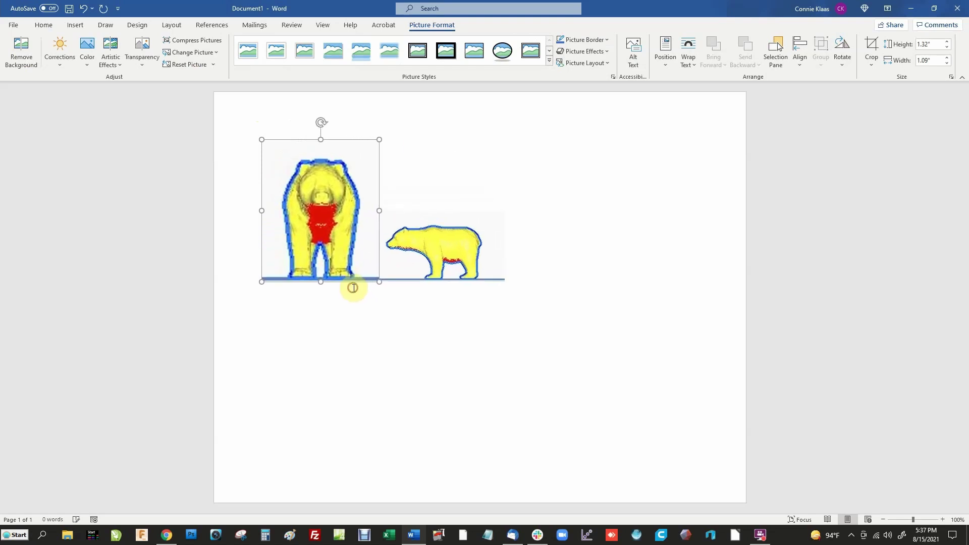
pyautogui.click(474, 257)
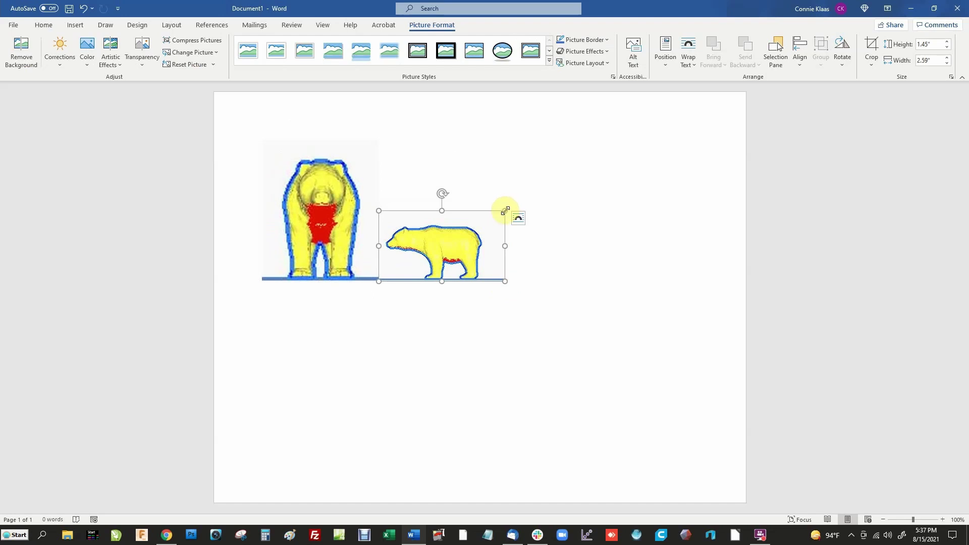
pyautogui.moveTo(379, 209); pyautogui.dragTo(391, 140)
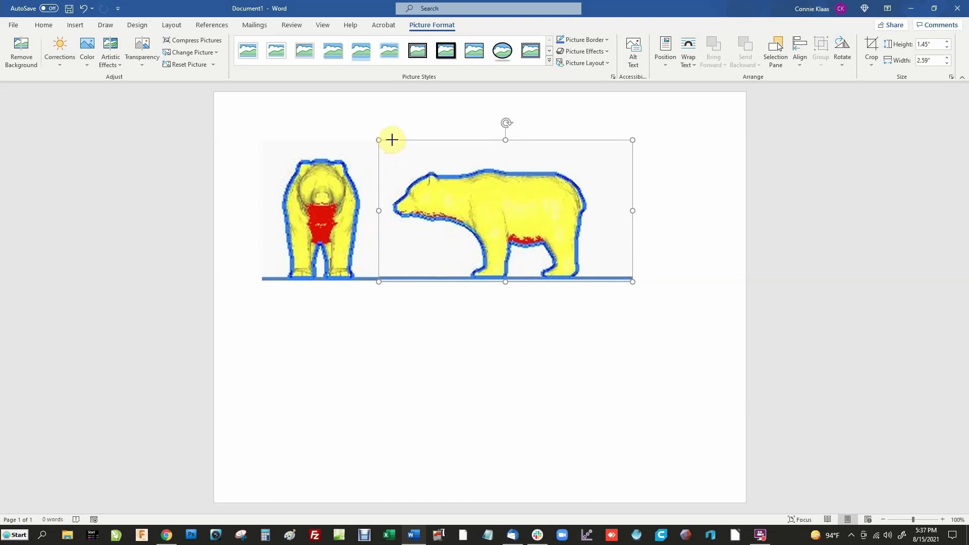
pyautogui.moveTo(392, 139); pyautogui.dragTo(393, 141)
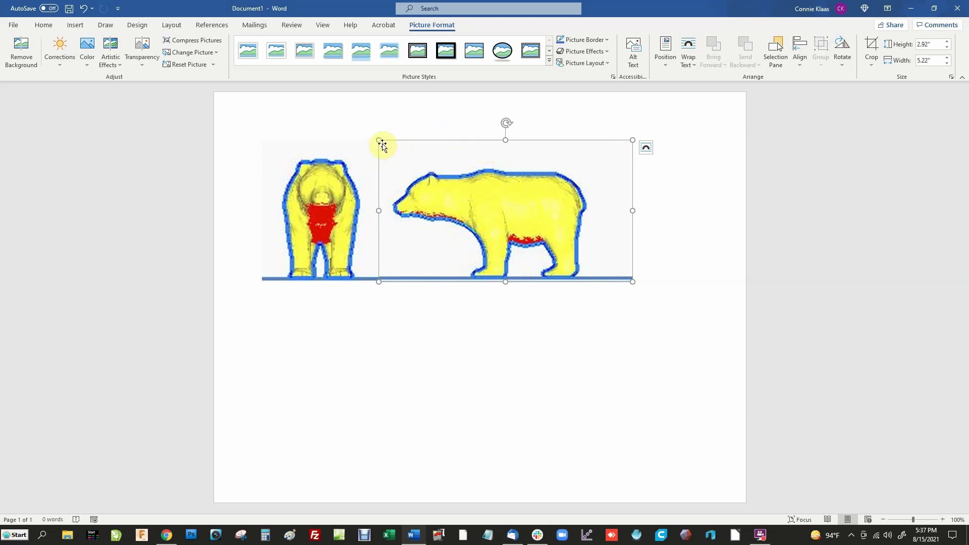
pyautogui.moveTo(379, 140); pyautogui.dragTo(380, 125)
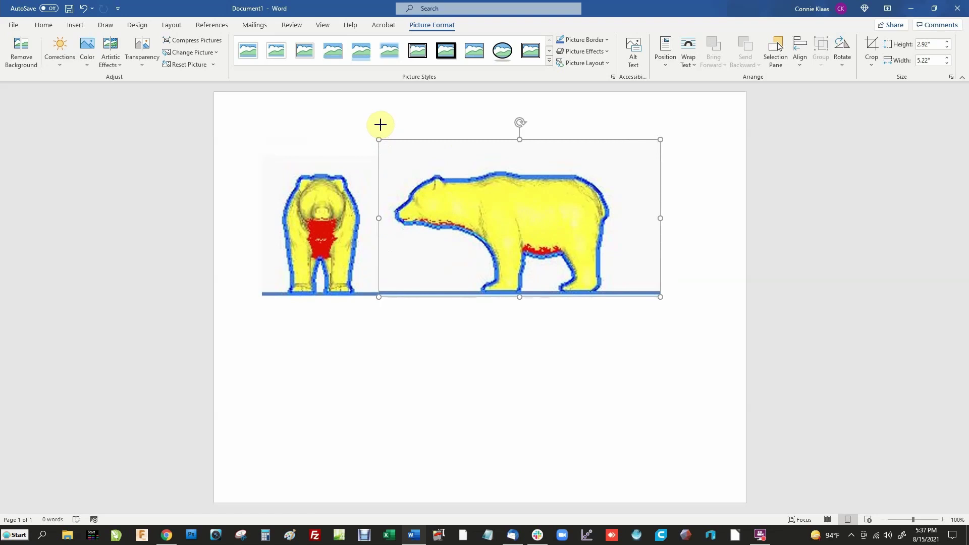
pyautogui.moveTo(380, 124); pyautogui.dragTo(381, 129)
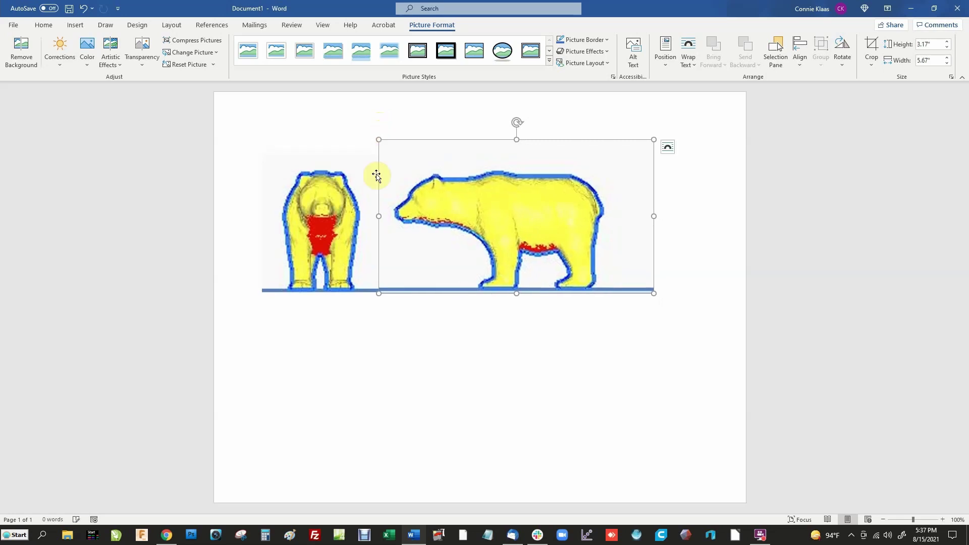
pyautogui.hotkey('ctrl', 'a')
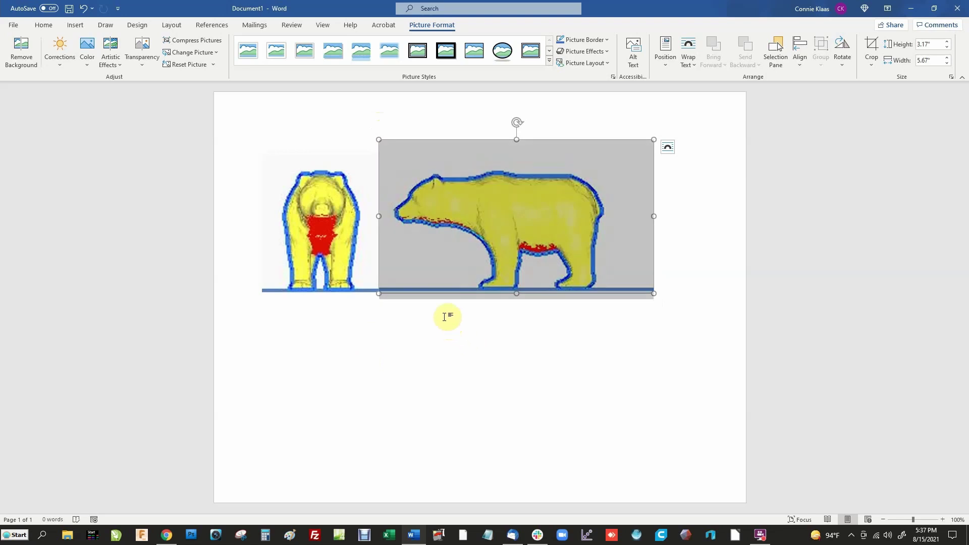
pyautogui.press('Tab')
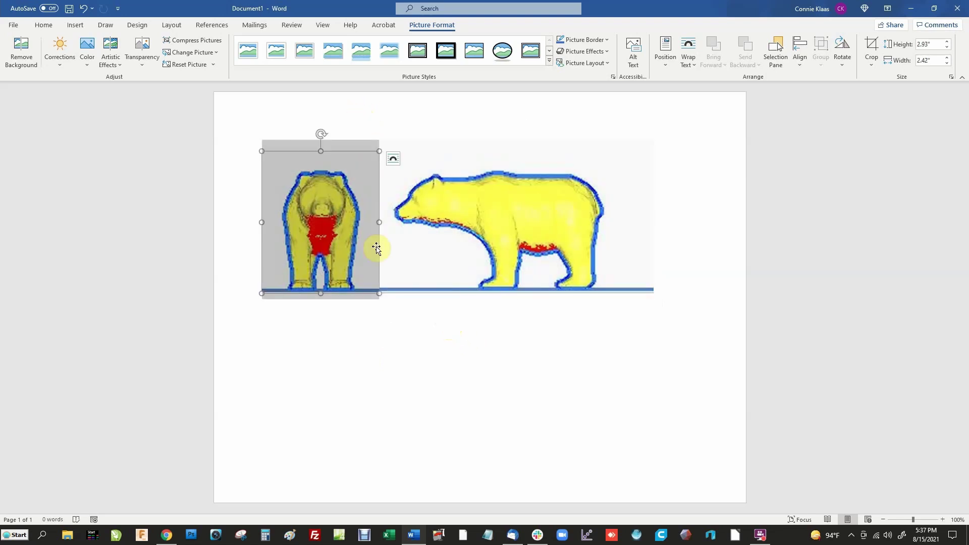
pyautogui.click(223, 97)
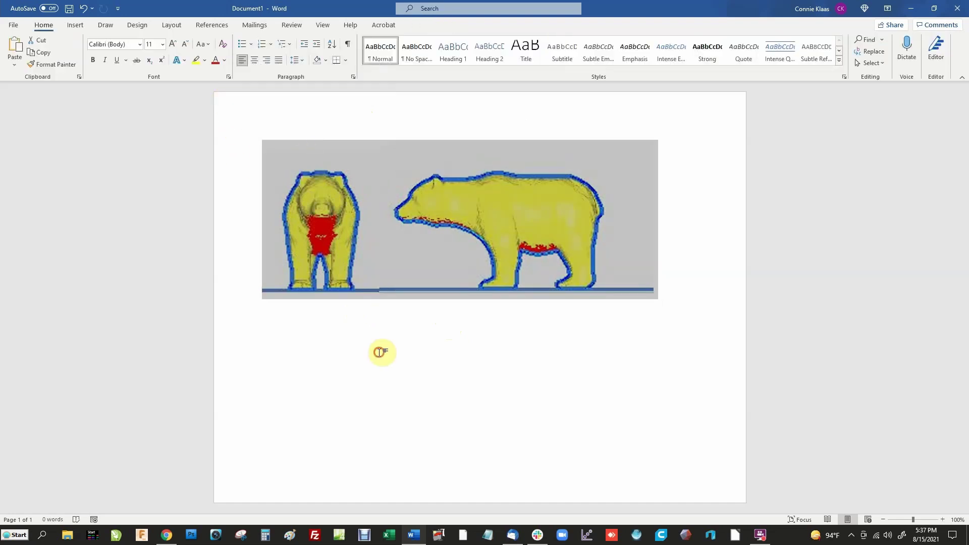
pyautogui.click(379, 352)
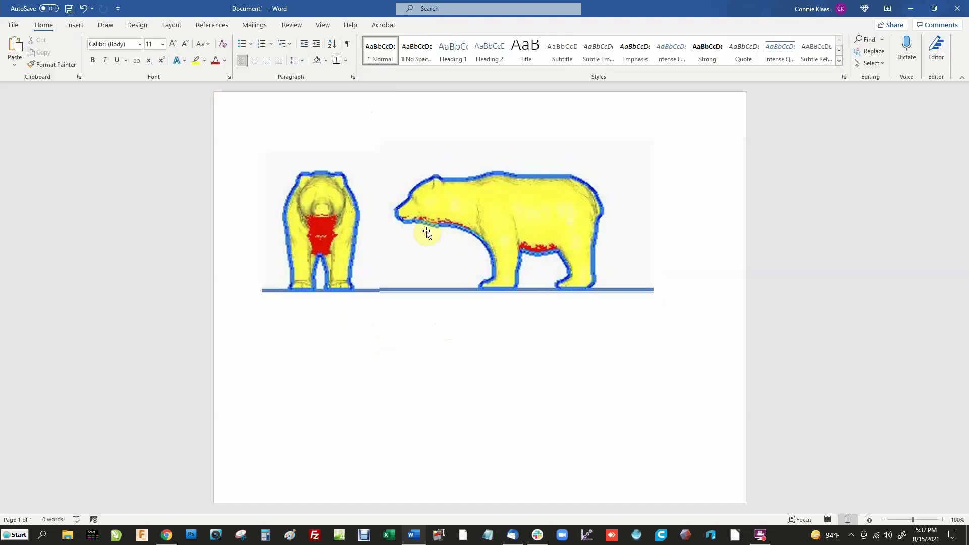